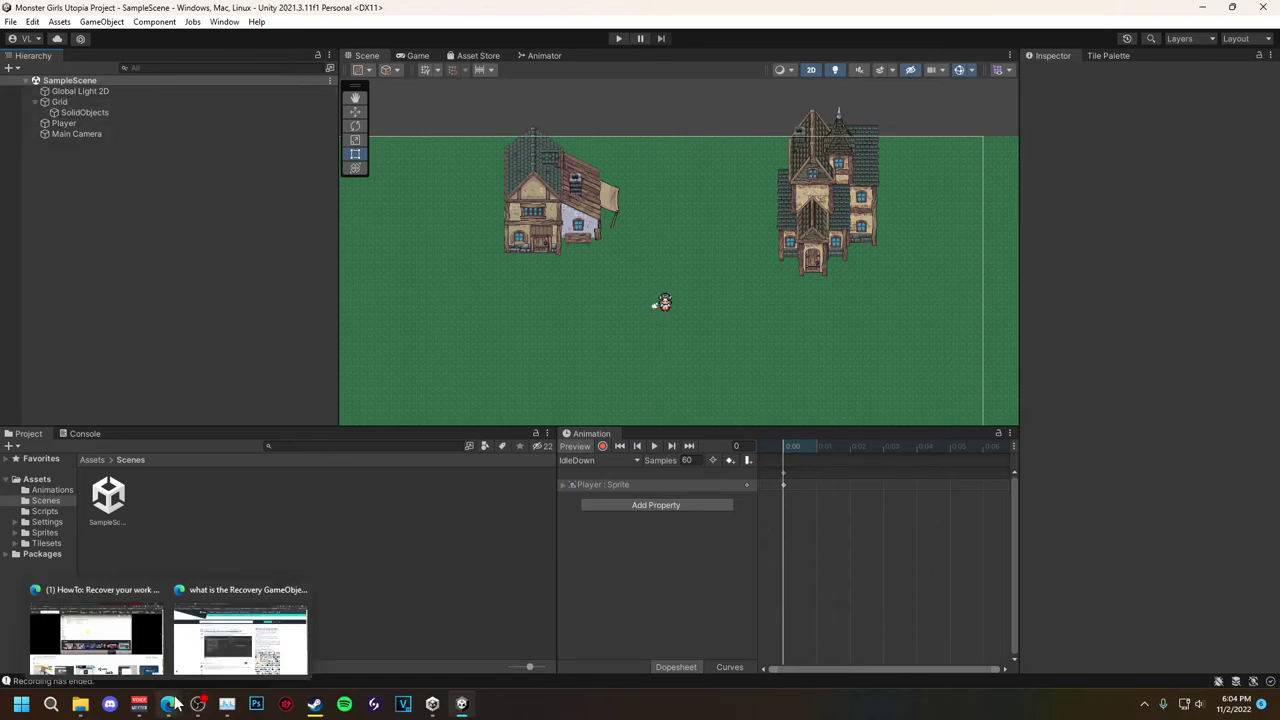
# Read the forum page about the Recovery GameObject, then play and stop the scene
pyautogui.click(235, 640)
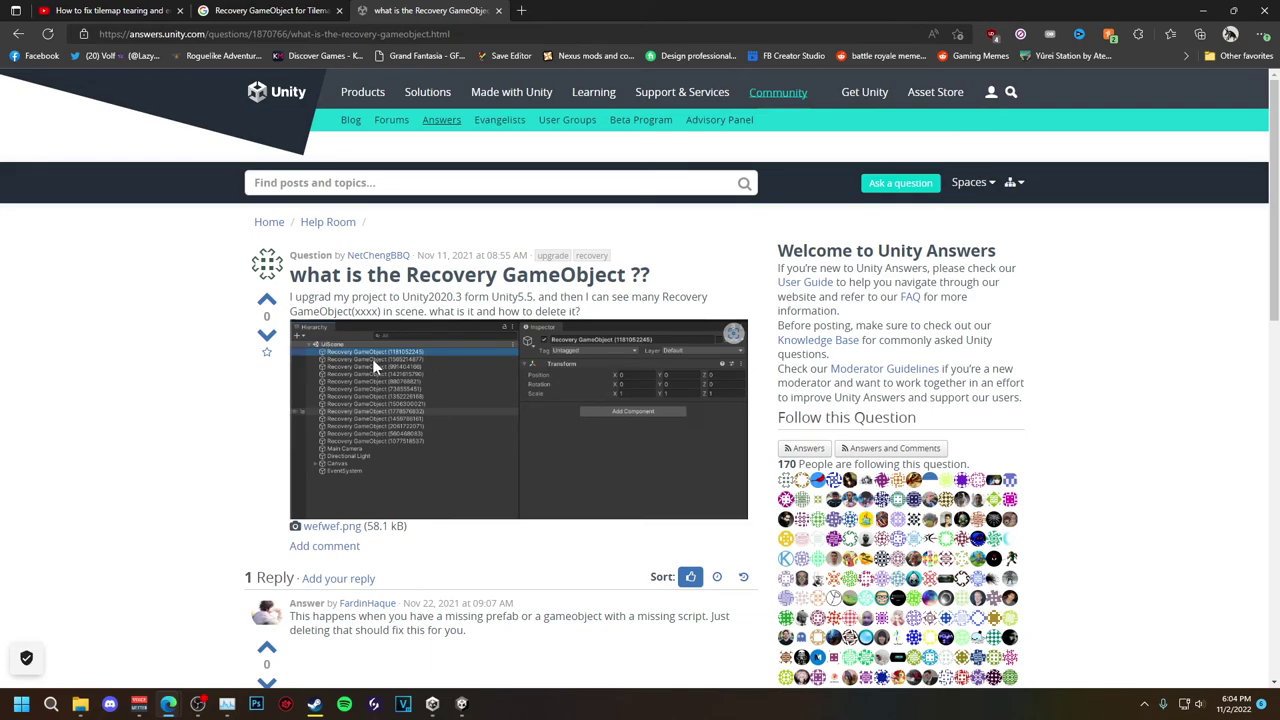
pyautogui.moveTo(518, 420)
pyautogui.scroll(-3, 360, 420)
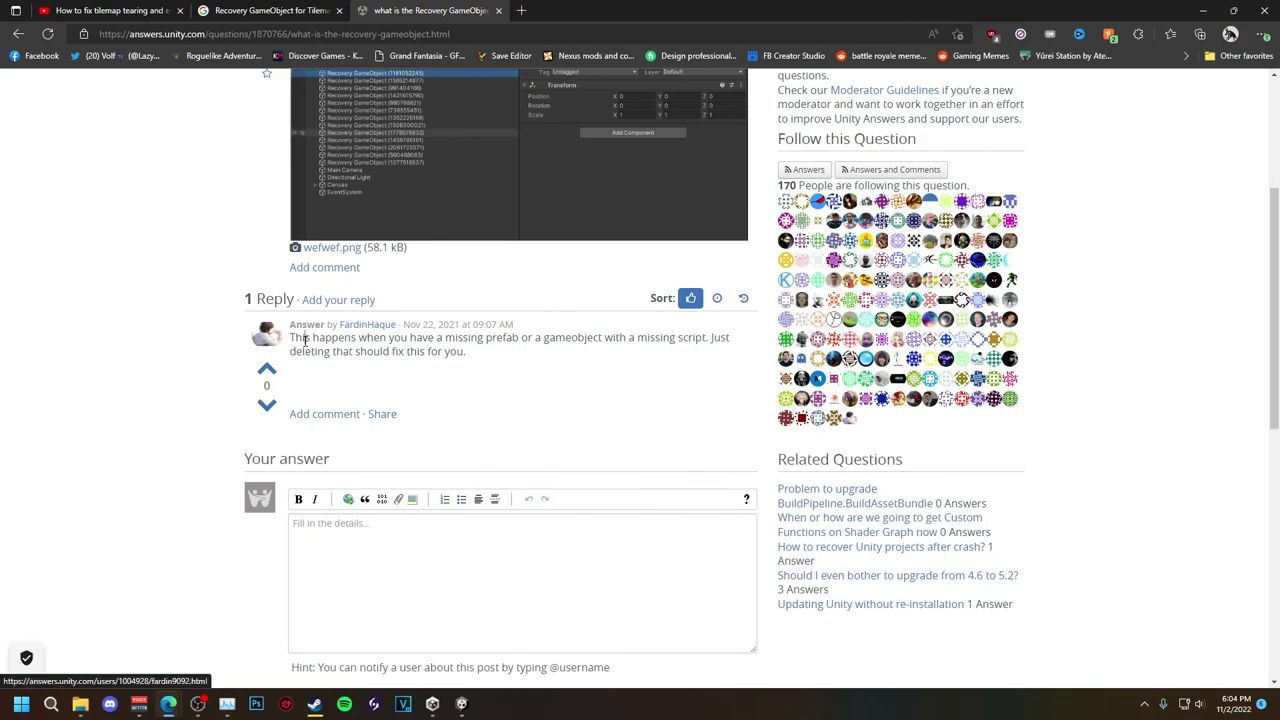
pyautogui.moveTo(305, 337); pyautogui.dragTo(569, 380)
pyautogui.scroll(3, 375, 375)
pyautogui.scroll(1, 375, 375)
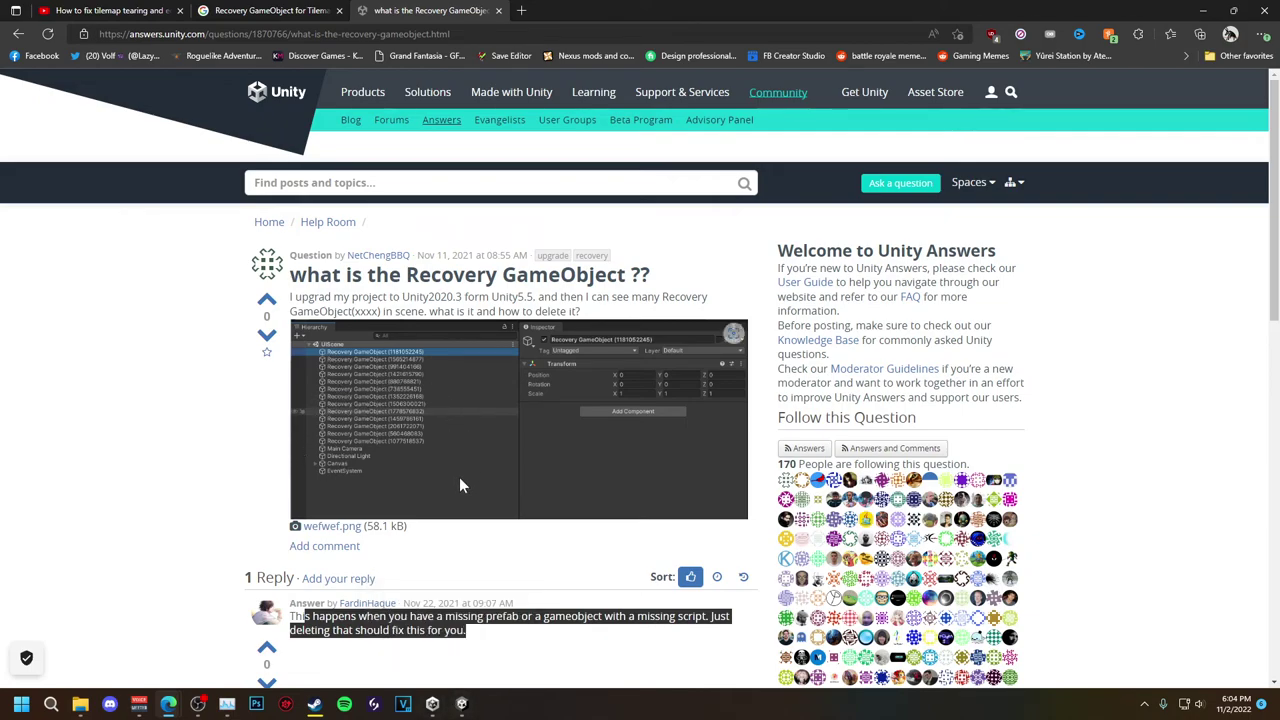
pyautogui.click(461, 704)
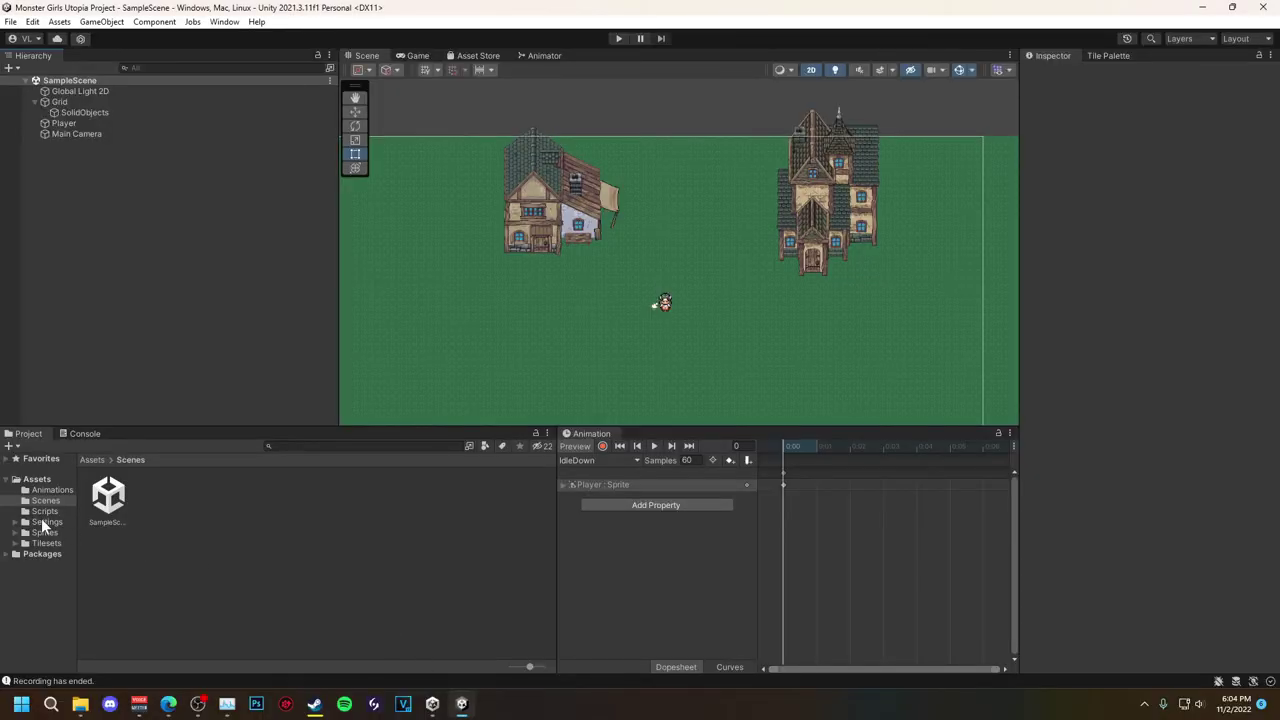
pyautogui.click(617, 38)
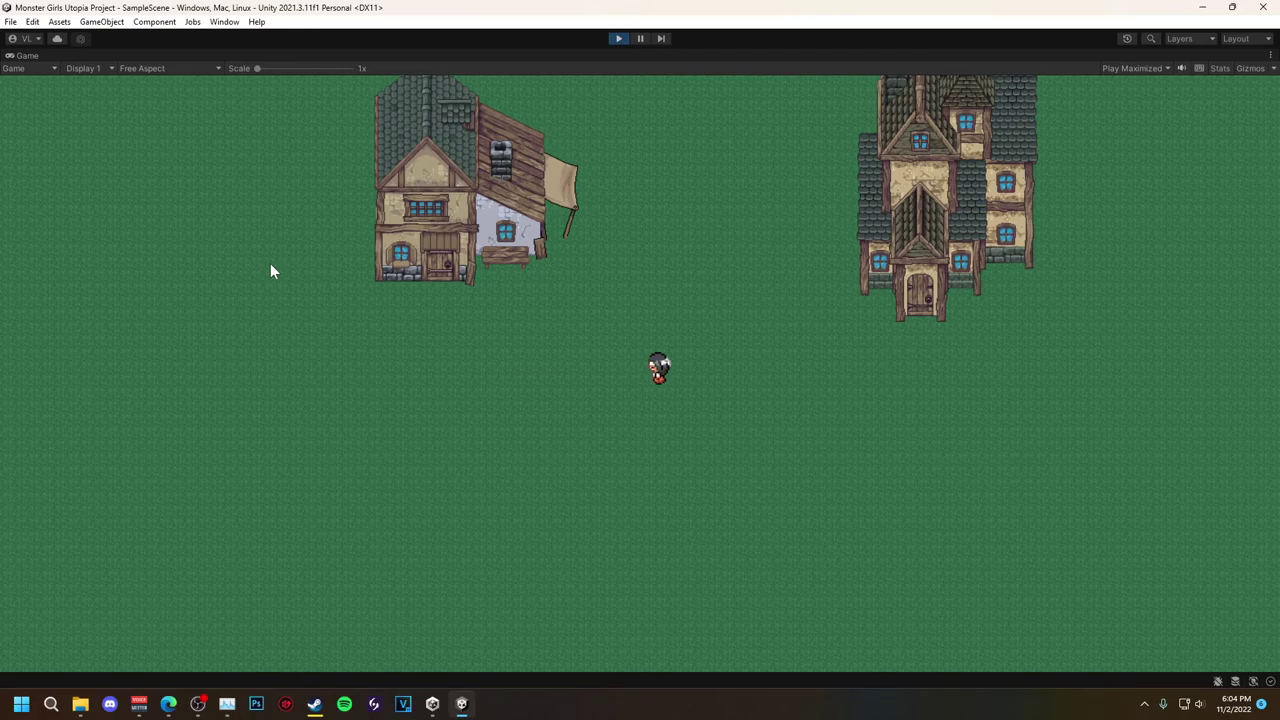
pyautogui.click(619, 40)
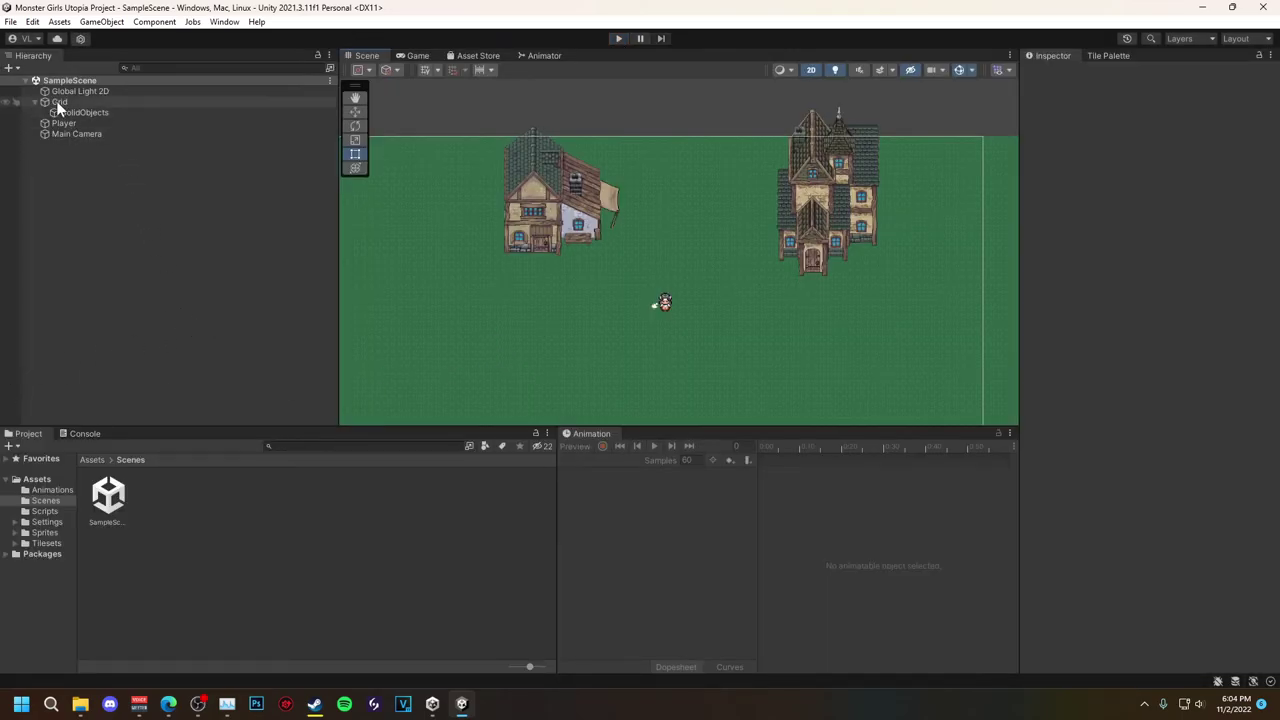
# Create a rectangular tilemap as a child of the Grid object
pyautogui.rightClick(94, 102)
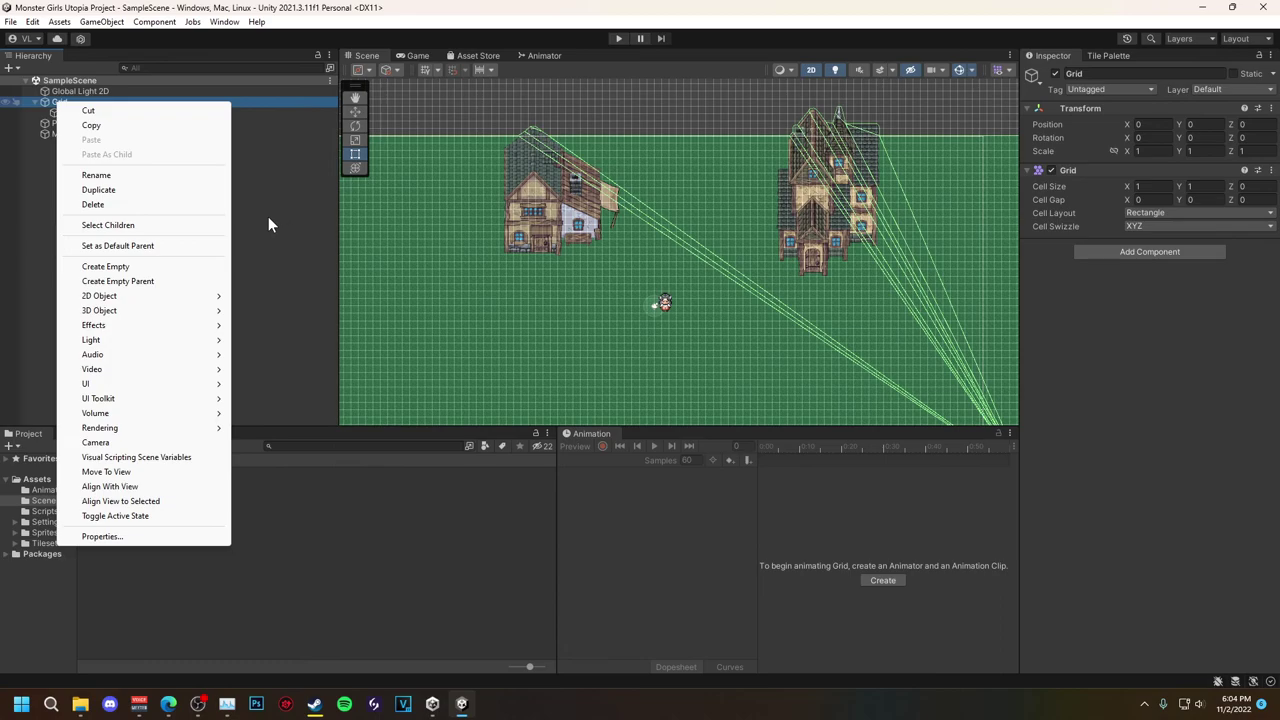
pyautogui.click(294, 197)
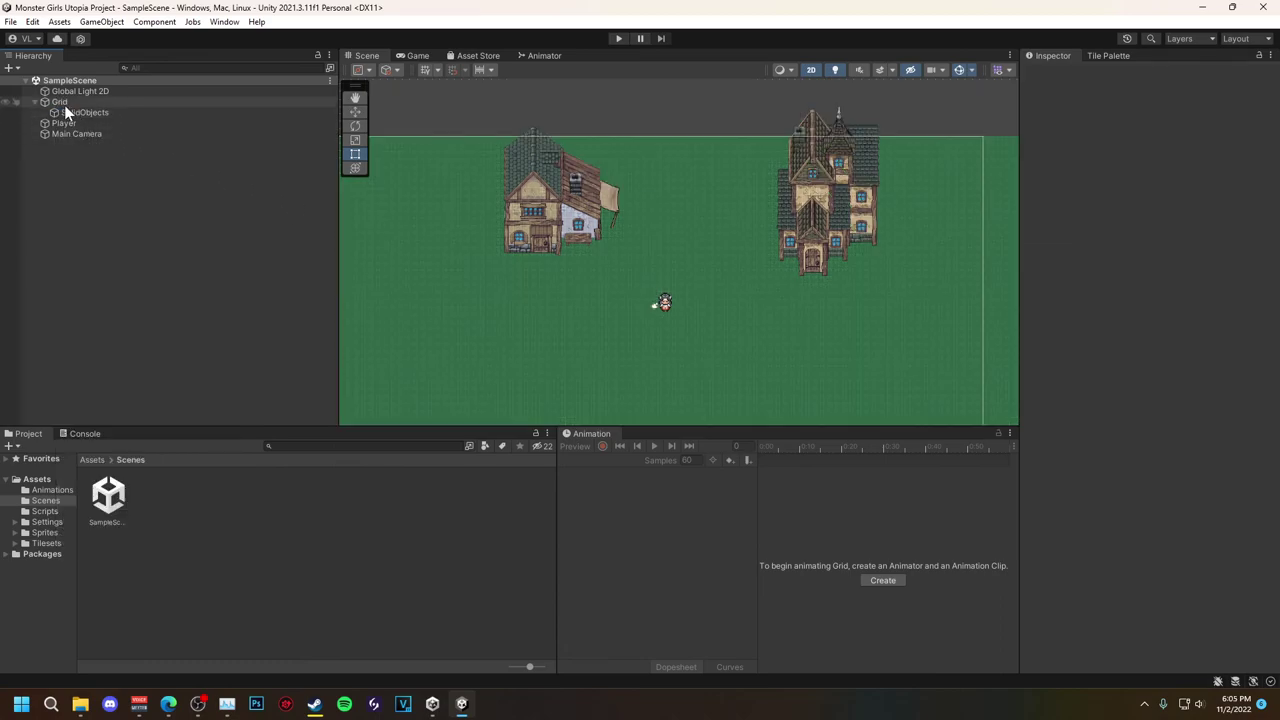
pyautogui.click(62, 102)
pyautogui.rightClick(62, 102)
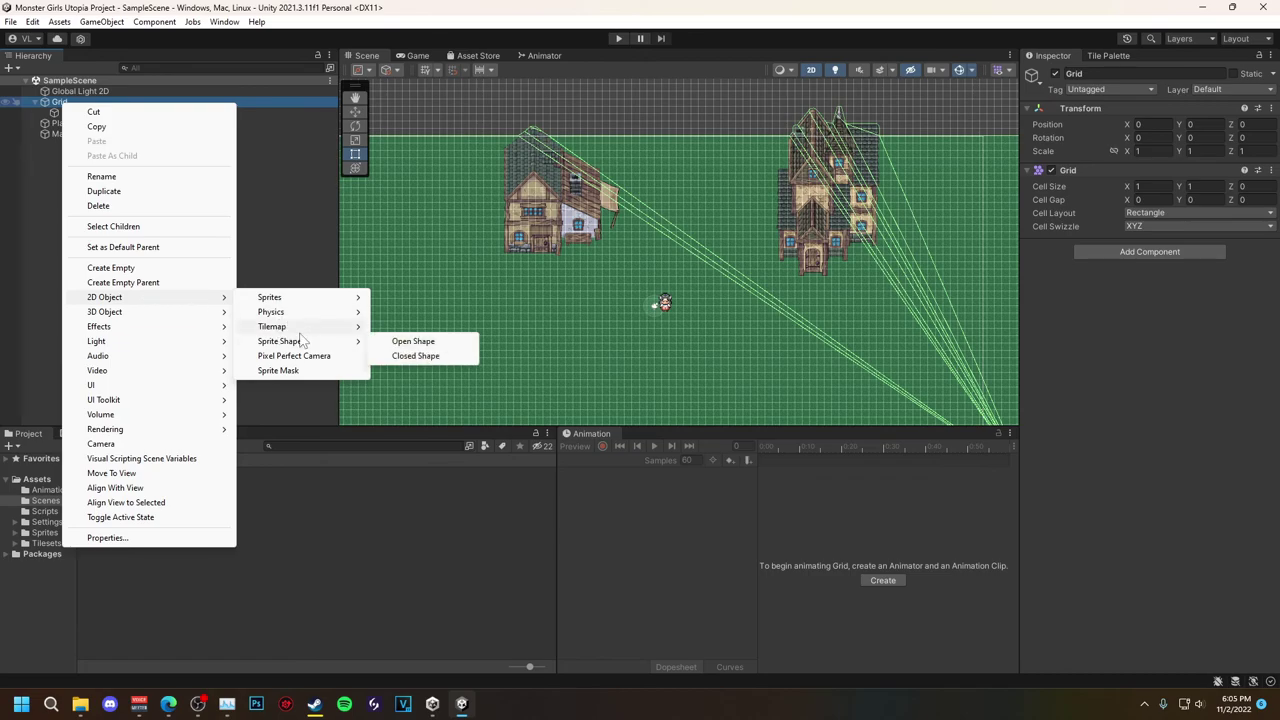
pyautogui.moveTo(272, 326)
pyautogui.click(448, 327)
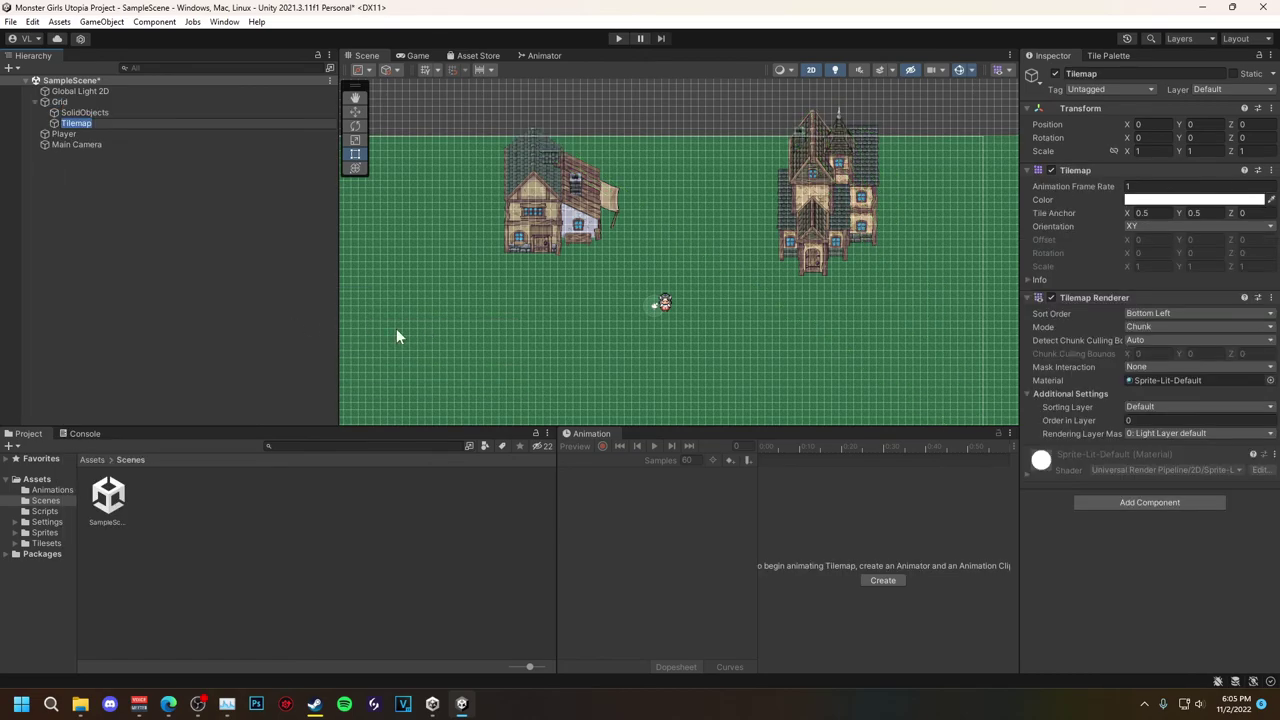
# Rename the new tilemap to 'Background' in the Inspector
pyautogui.click(1127, 74)
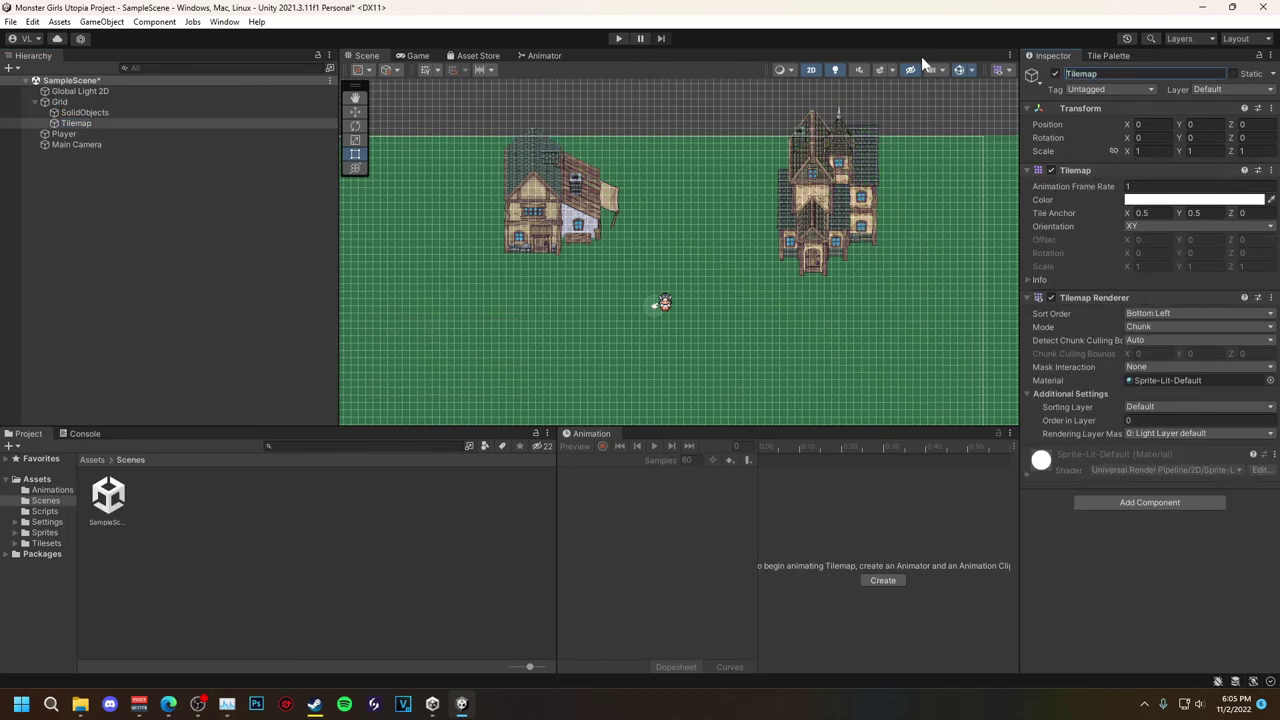
pyautogui.press('BackSpace')
pyautogui.write('Background')
pyautogui.press('Return')
pyautogui.click(88, 112)
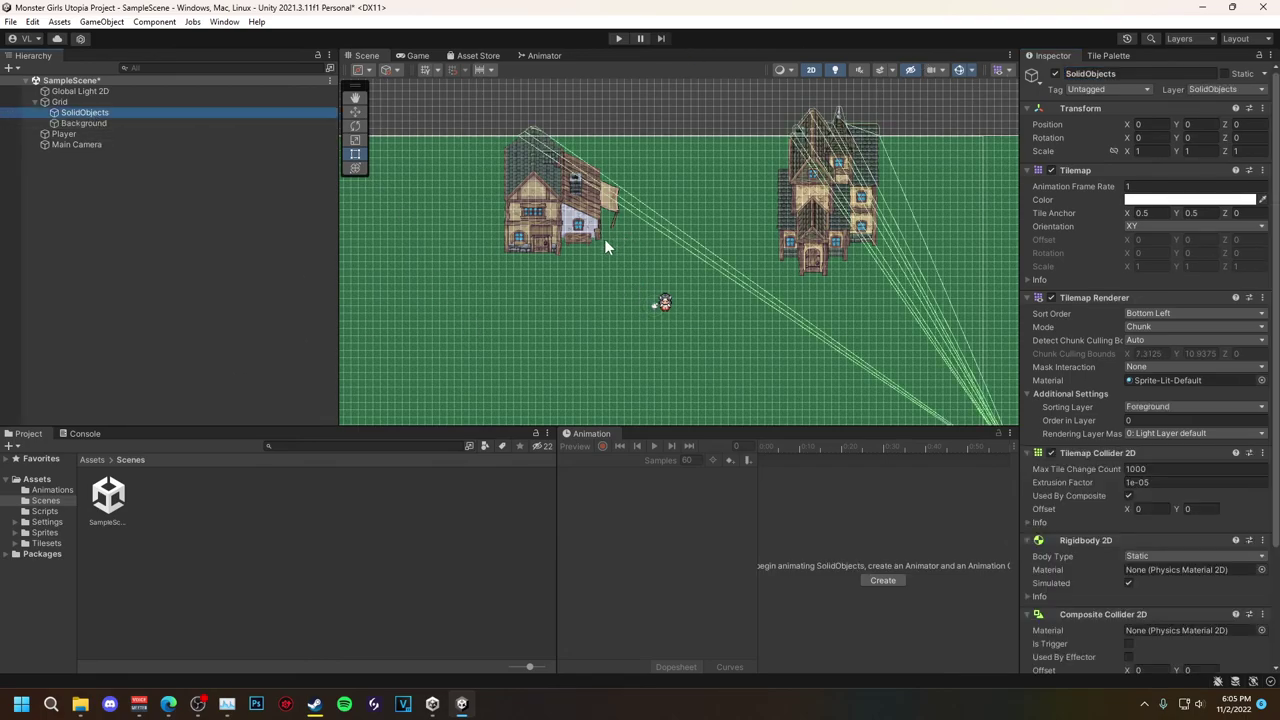
# Bring up the Tile Palette and set Background as the active tilemap
pyautogui.click(1108, 55)
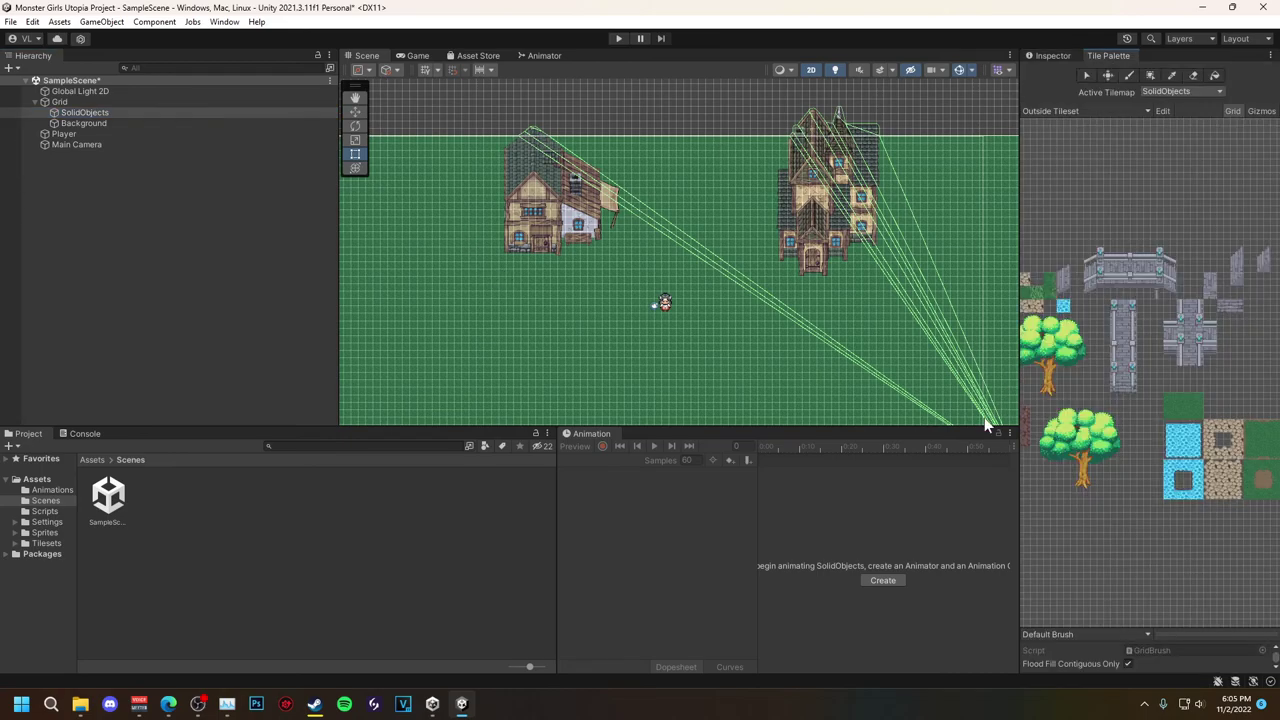
pyautogui.moveTo(1101, 203); pyautogui.dragTo(1170, 67)
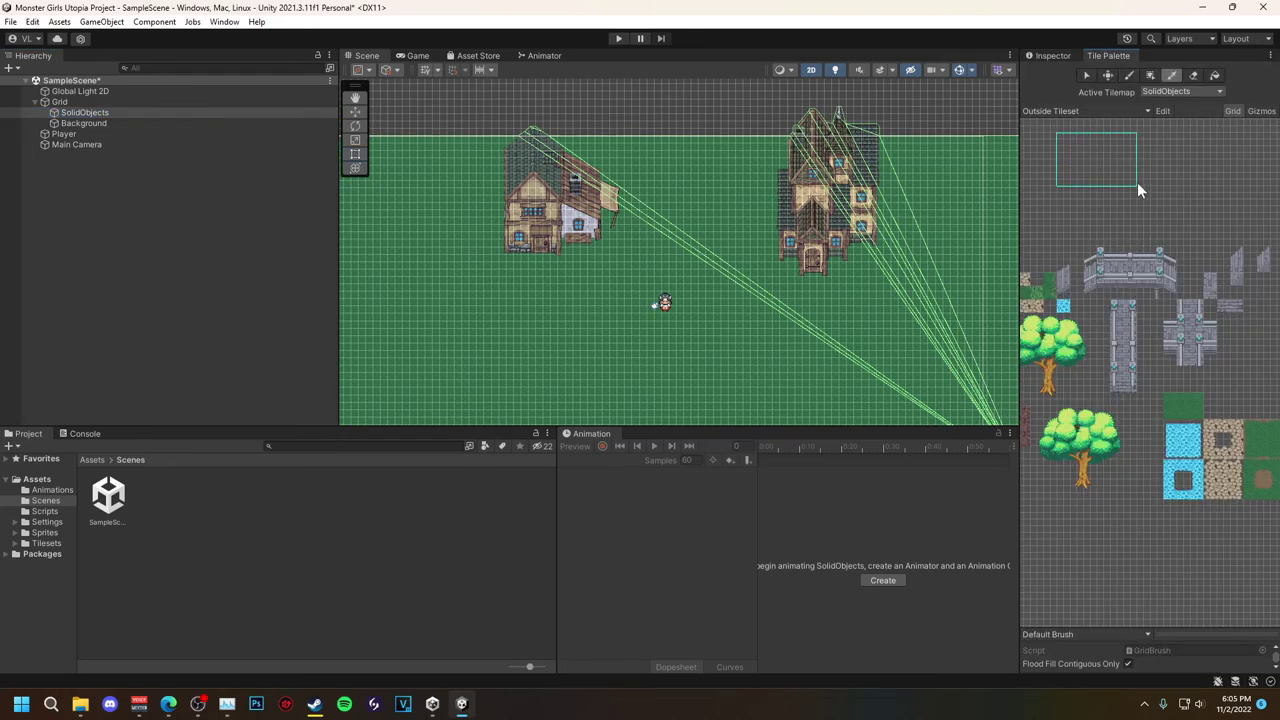
pyautogui.click(1193, 76)
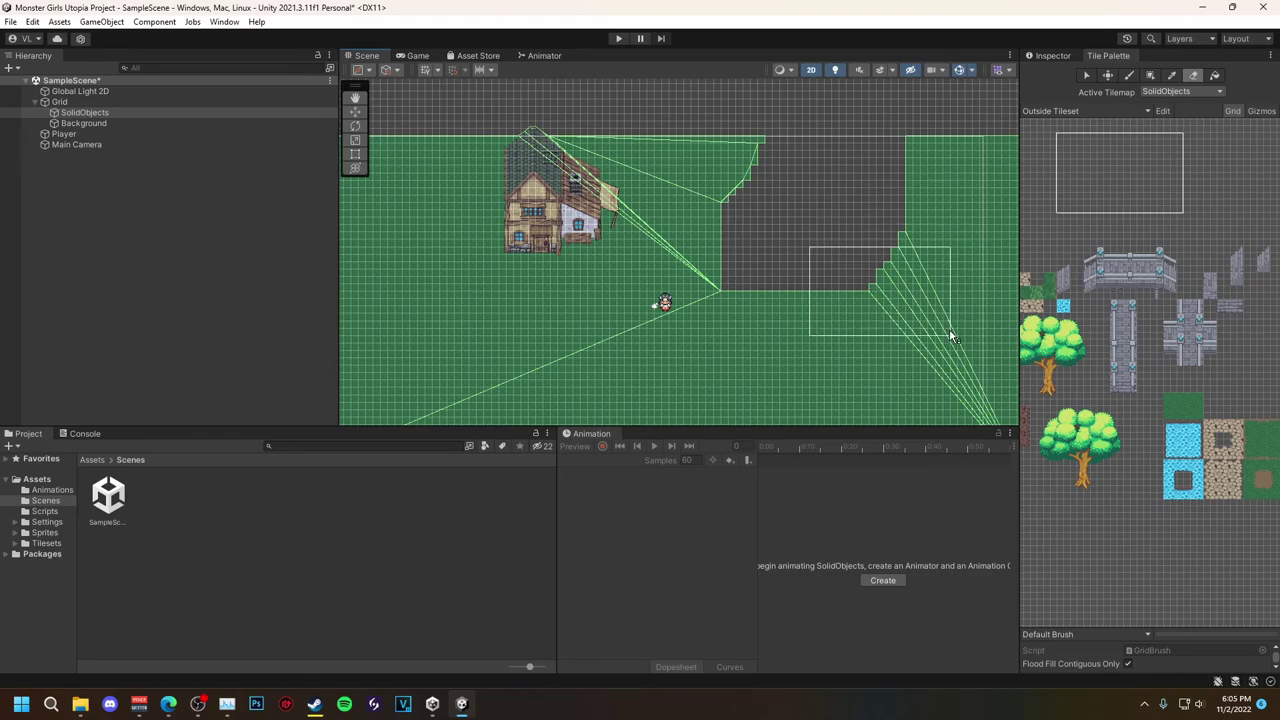
pyautogui.scroll(-2, 883, 320)
pyautogui.press('b')
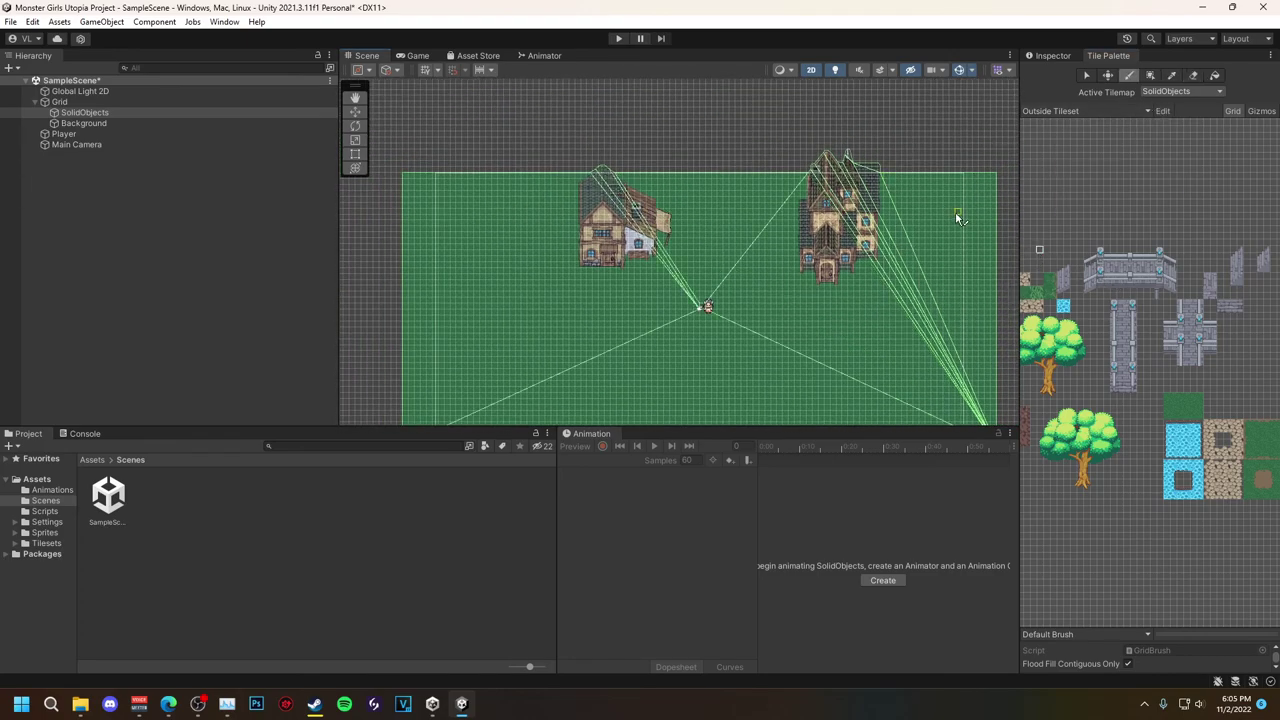
pyautogui.click(941, 178)
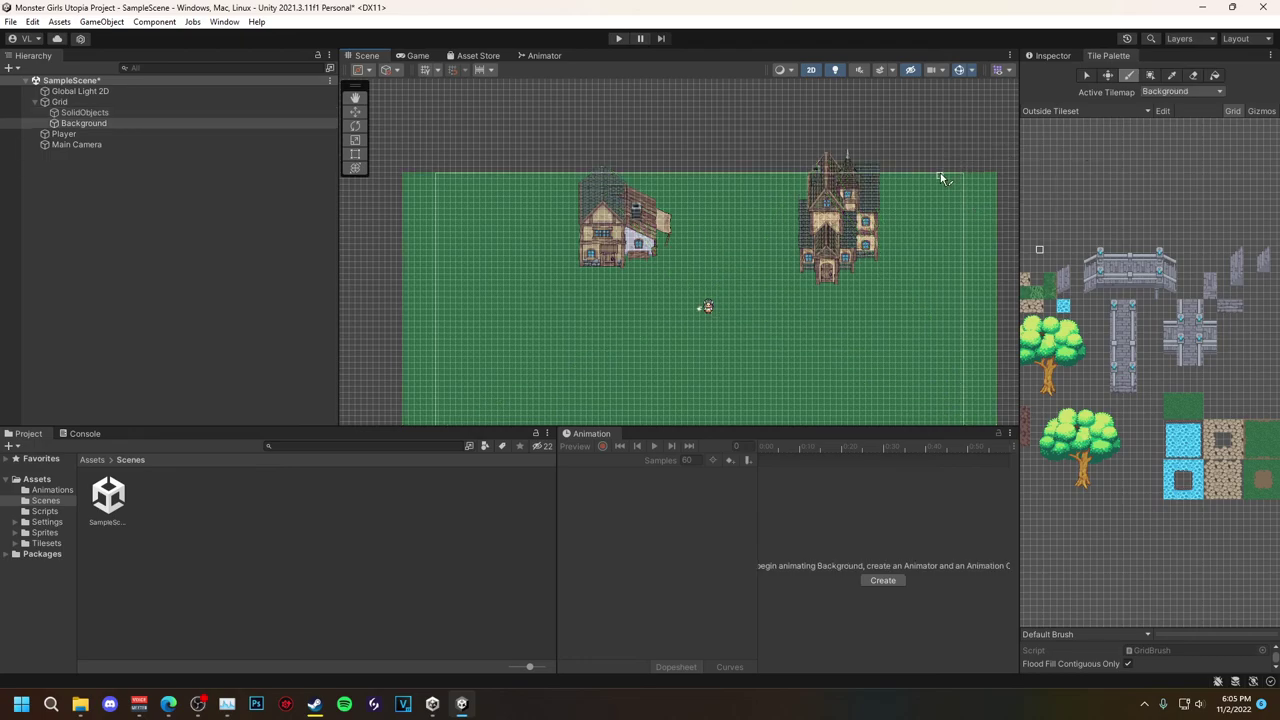
pyautogui.scroll(-2, 720, 280)
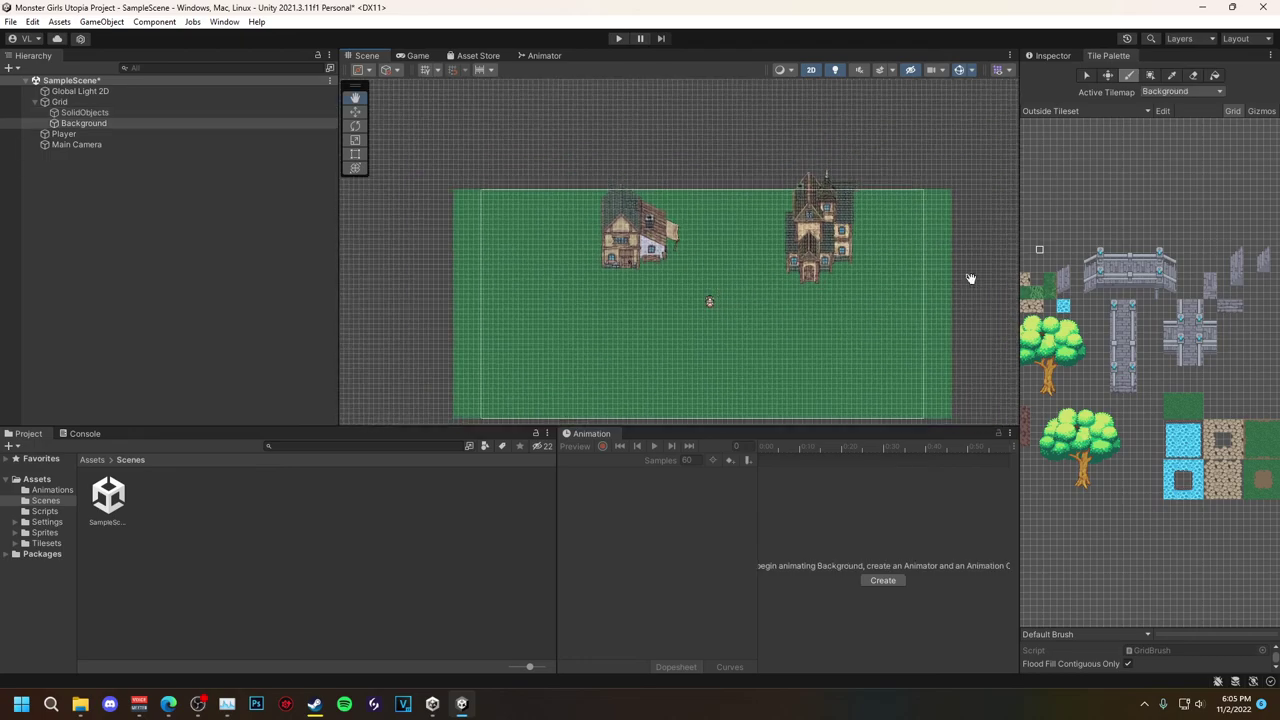
pyautogui.moveTo(971, 277)
pyautogui.mouseDown(button='middle')
pyautogui.moveTo(958, 201)
pyautogui.moveTo(972, 237)
pyautogui.mouseUp(button='middle')
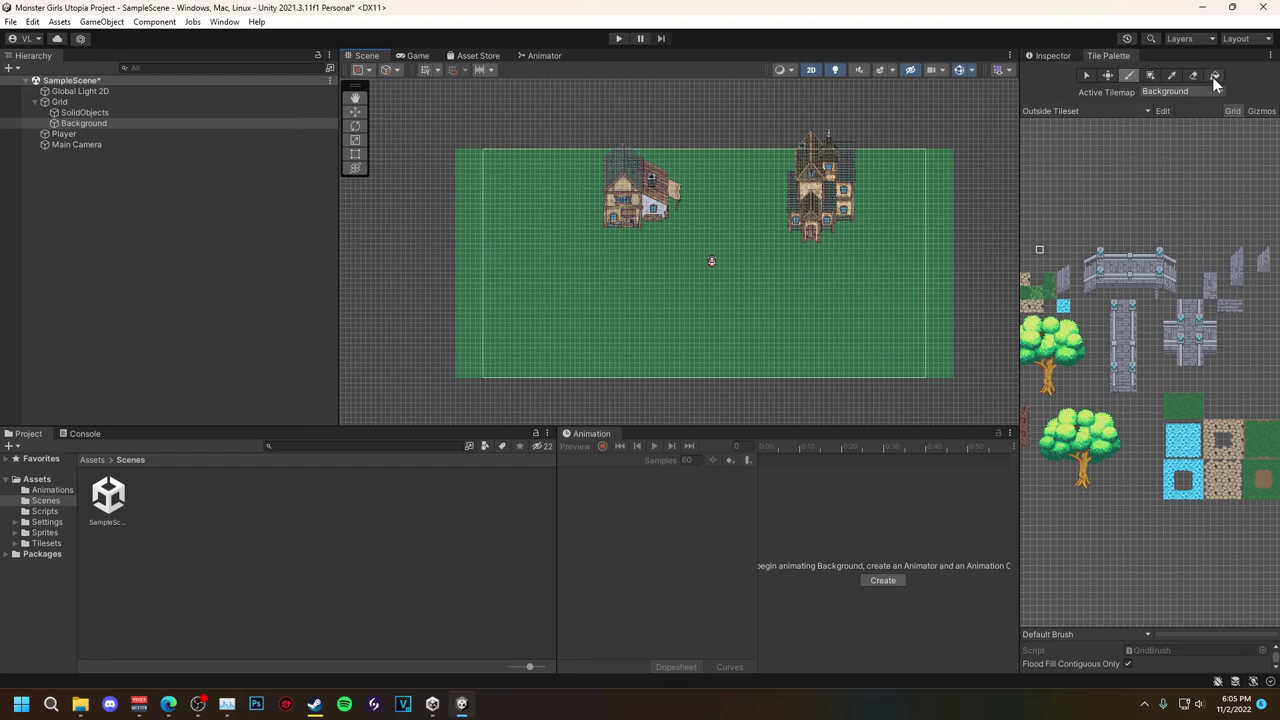
# With the Eraser on SolidObjects, wipe out all green tiles and both houses
pyautogui.click(1187, 76)
pyautogui.moveTo(1084, 140); pyautogui.dragTo(1236, 224)
pyautogui.click(1193, 77)
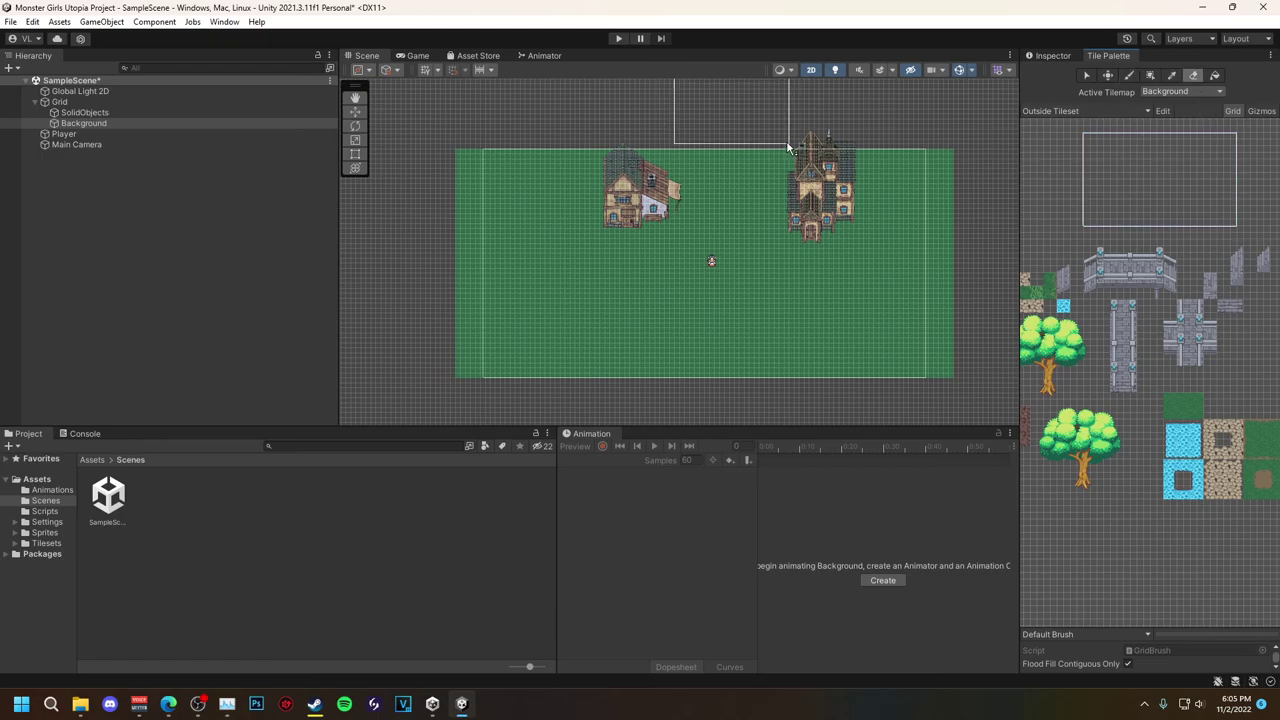
pyautogui.click(112, 112)
pyautogui.moveTo(592, 234)
pyautogui.mouseDown()
pyautogui.moveTo(963, 374)
pyautogui.moveTo(939, 220)
pyautogui.mouseUp()
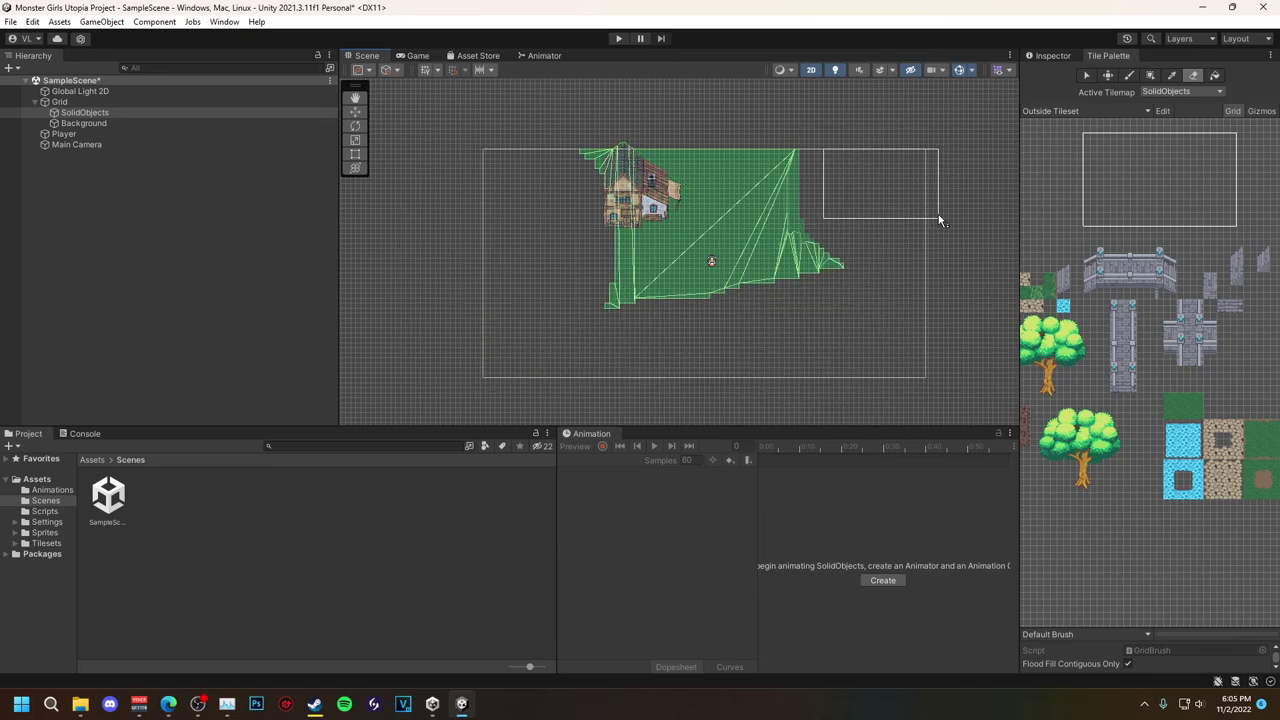
pyautogui.moveTo(939, 220); pyautogui.dragTo(957, 123)
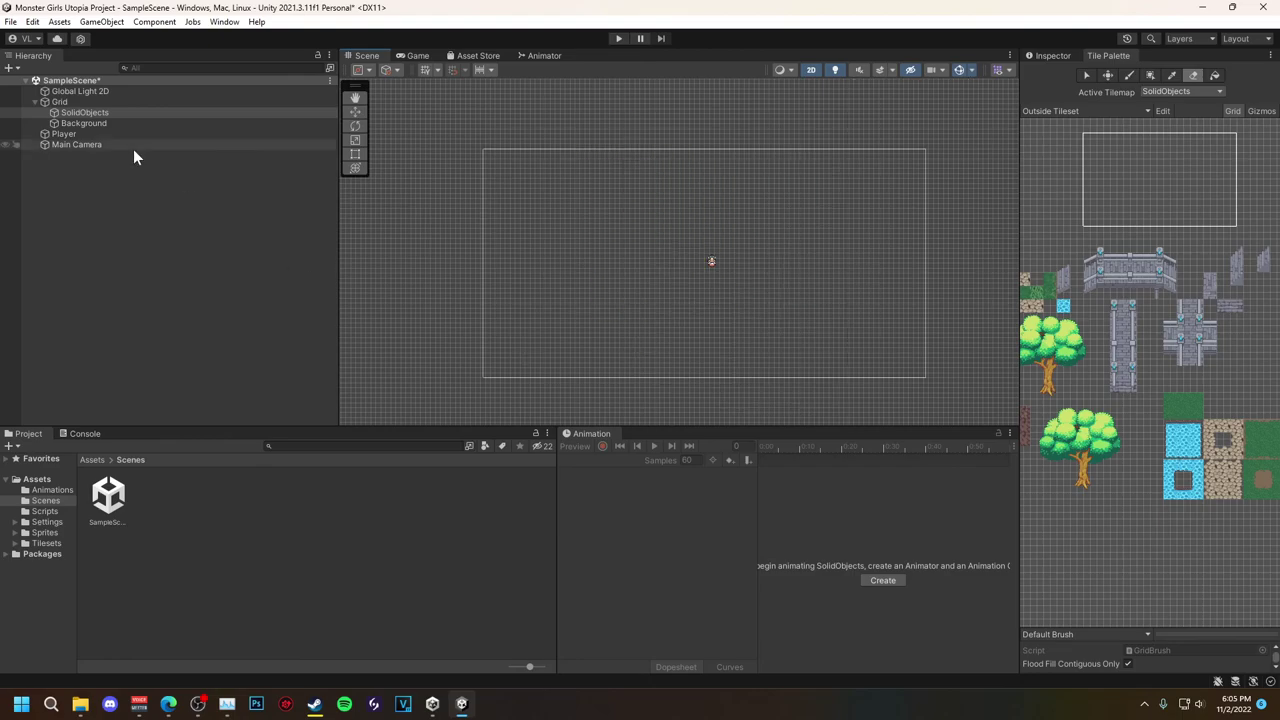
# Select Background and run a quick Play-mode check of the empty scene
pyautogui.click(83, 124)
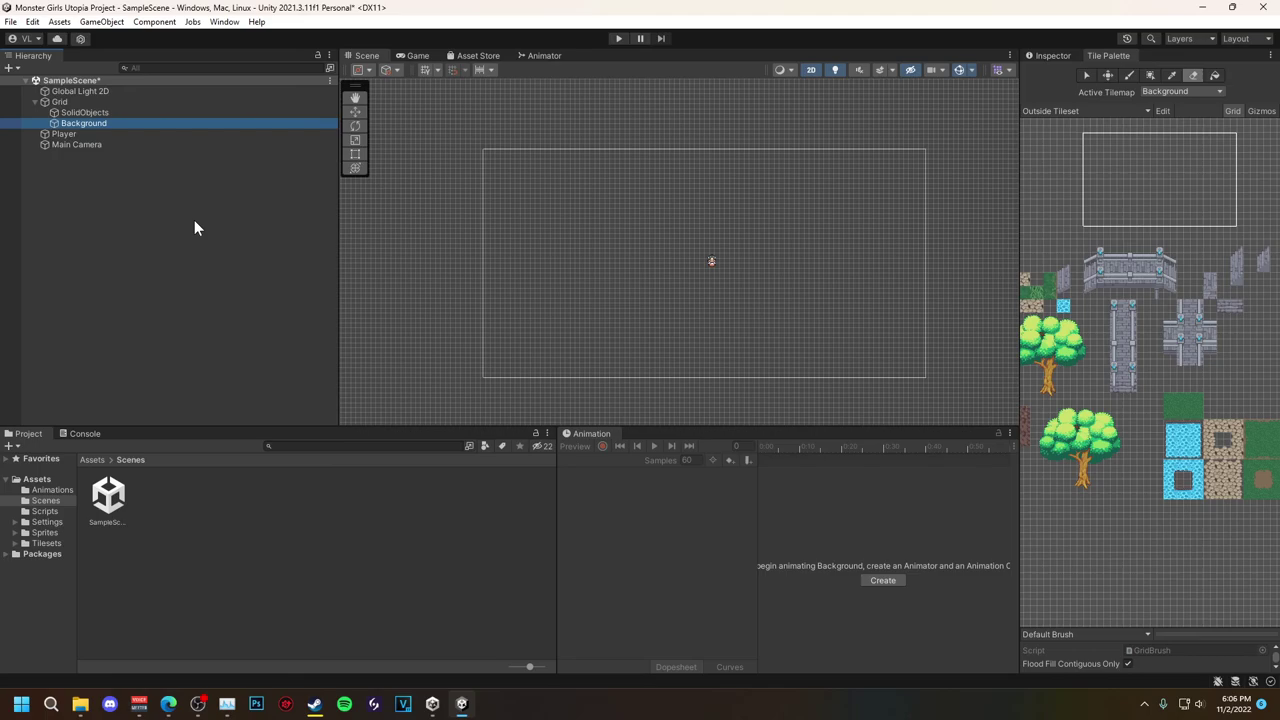
pyautogui.click(618, 38)
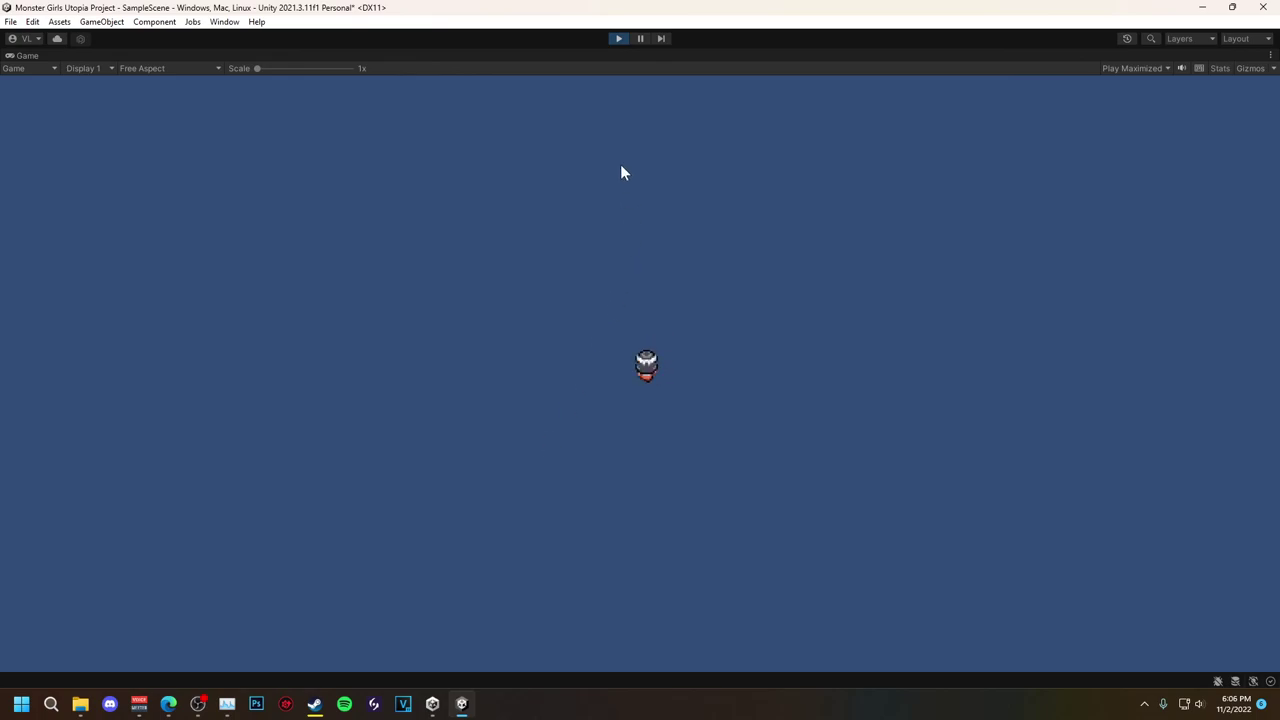
pyautogui.click(619, 38)
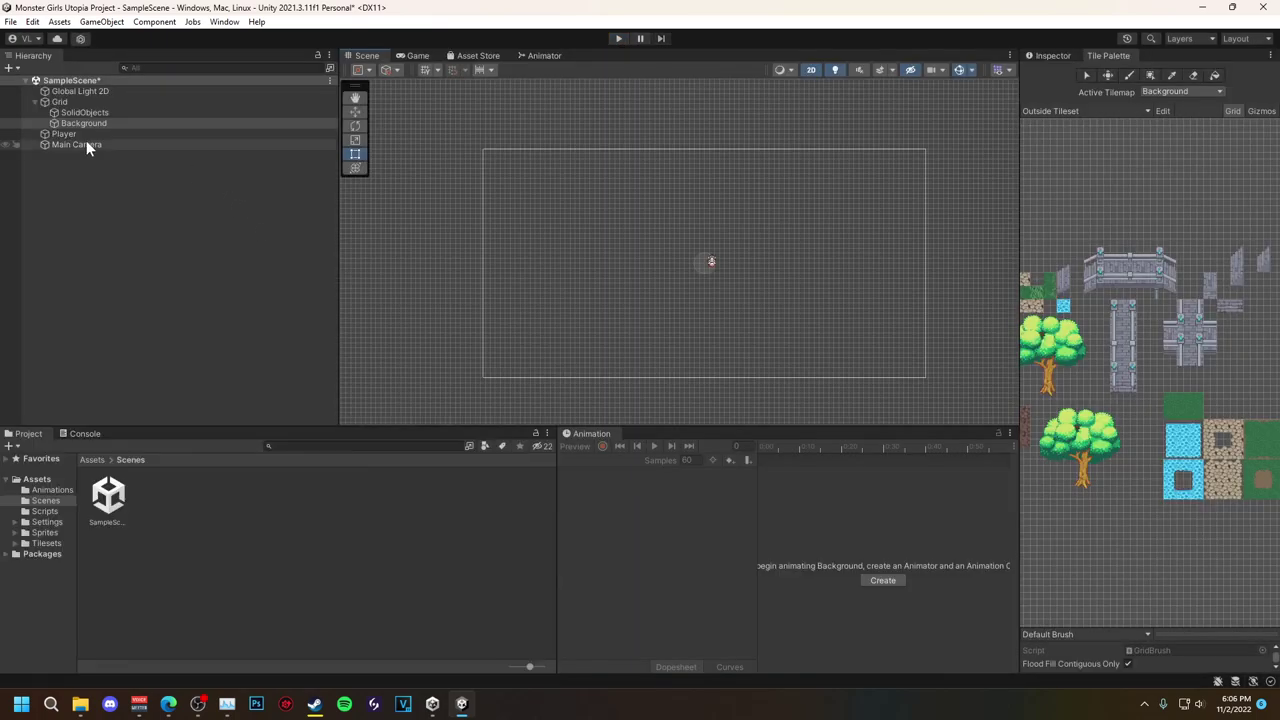
# Reselect Background, choose the Paint brush, and pick the solid green grass tile
pyautogui.click(130, 112)
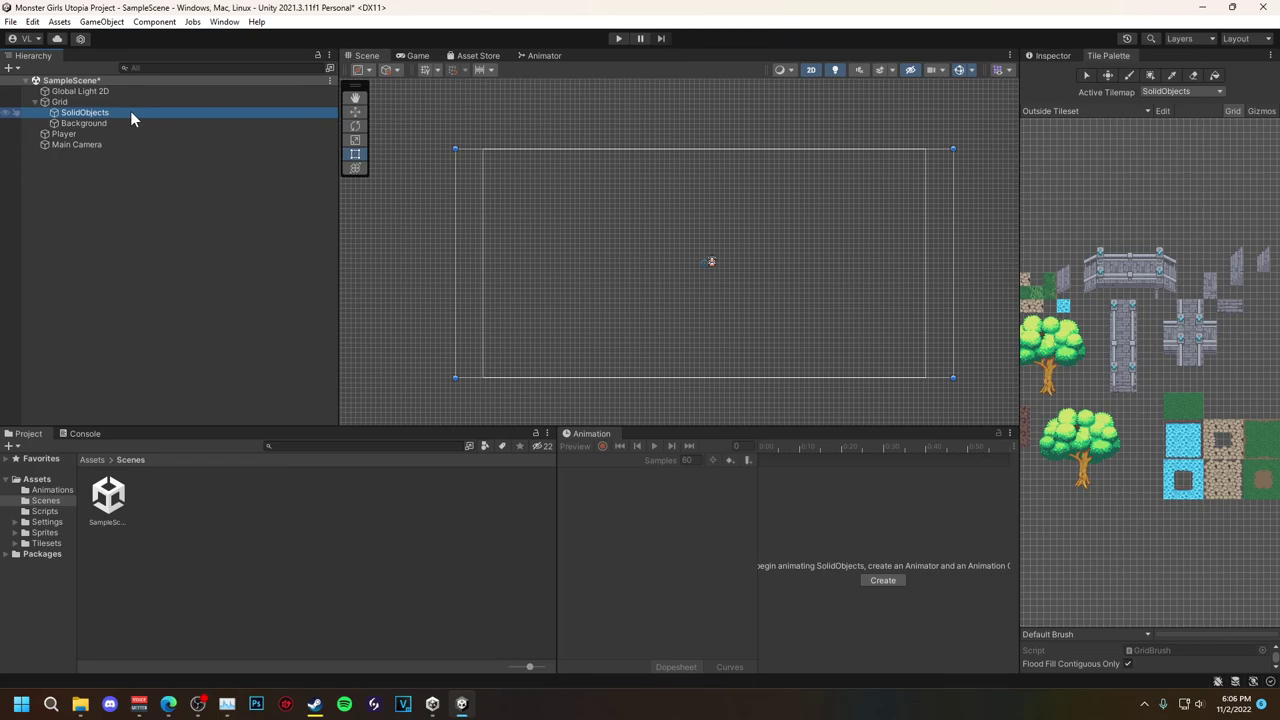
pyautogui.click(90, 125)
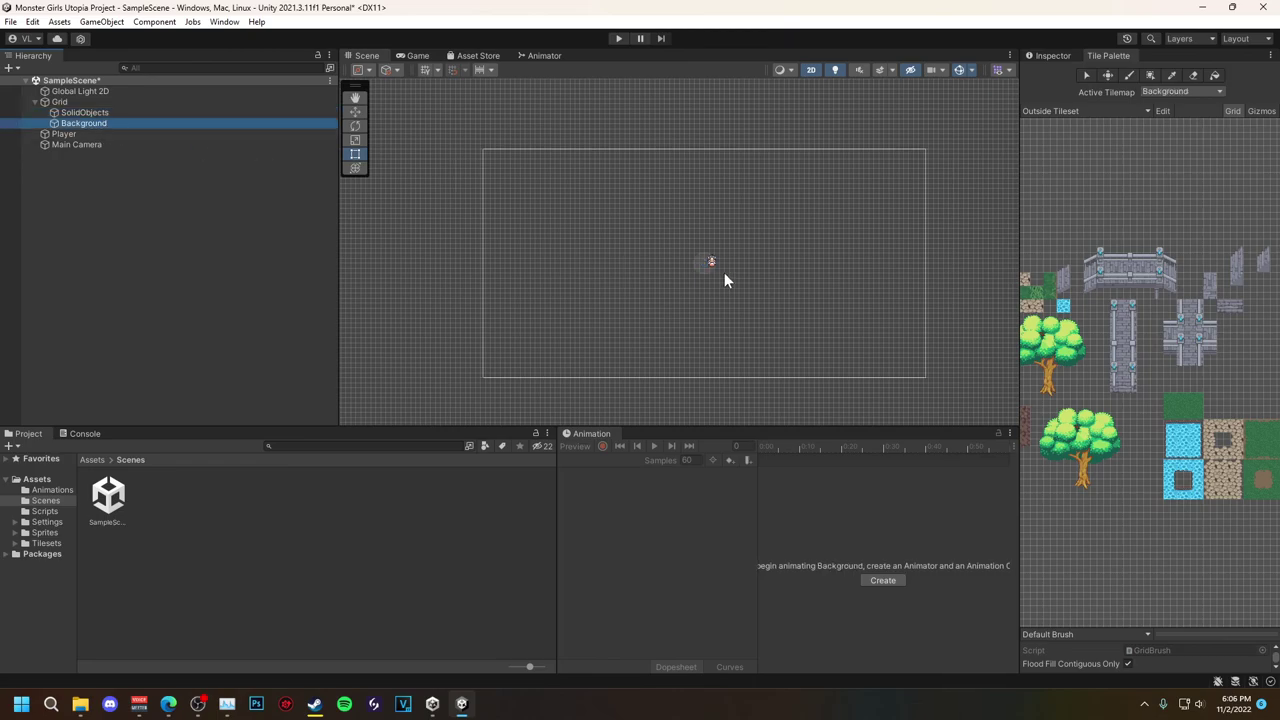
pyautogui.click(1266, 443)
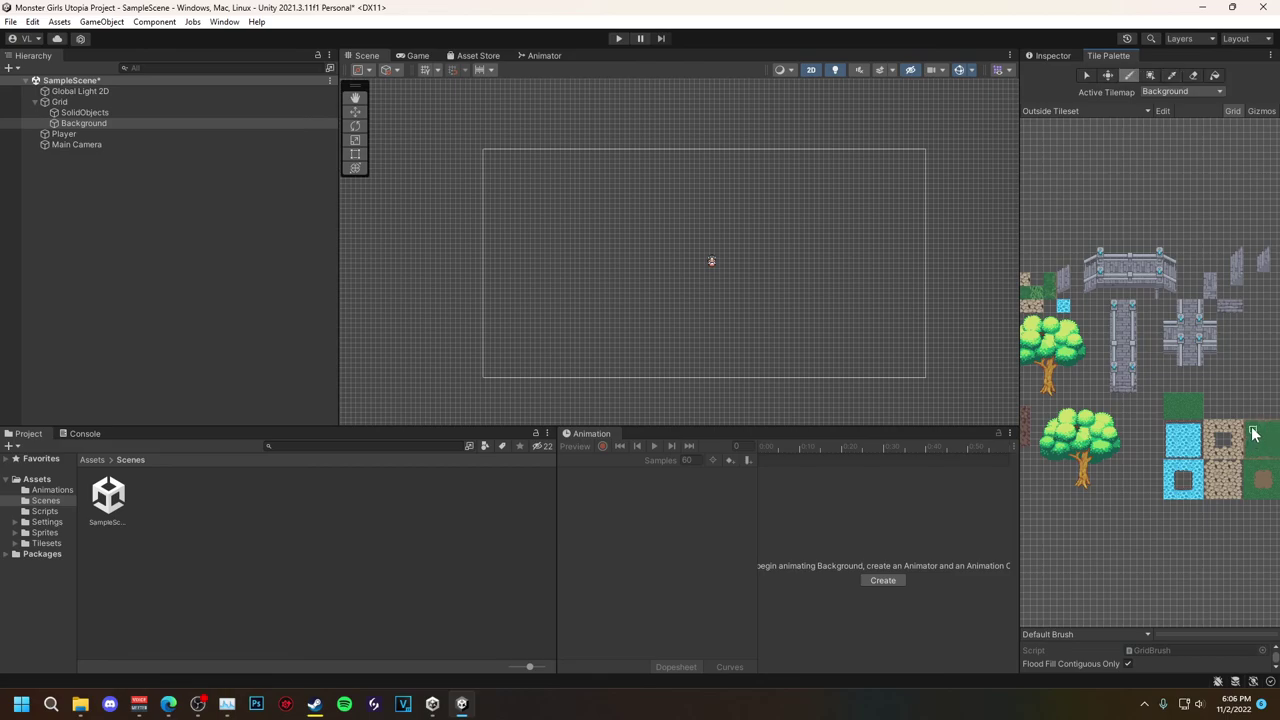
pyautogui.click(1256, 436)
# Box-fill green grass over the camera frame, stretching it to the bottom edge
pyautogui.click(1214, 75)
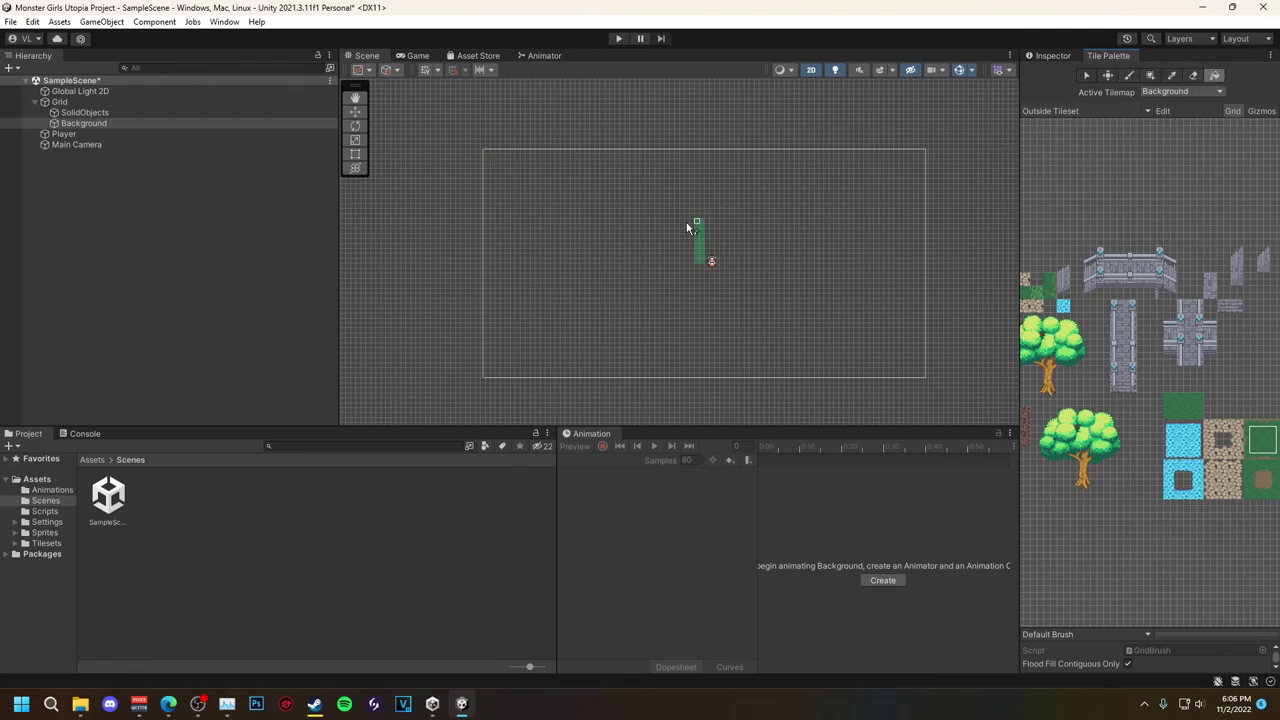
pyautogui.moveTo(687, 228); pyautogui.dragTo(490, 155)
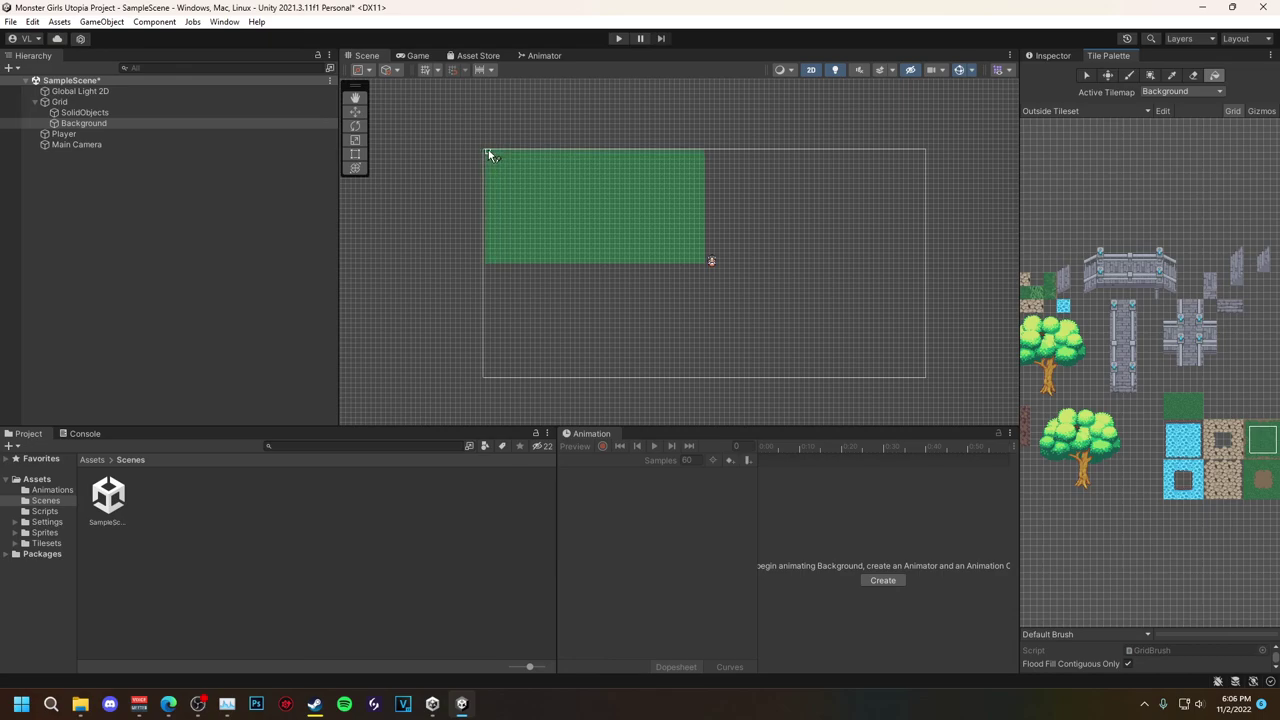
pyautogui.click(490, 155)
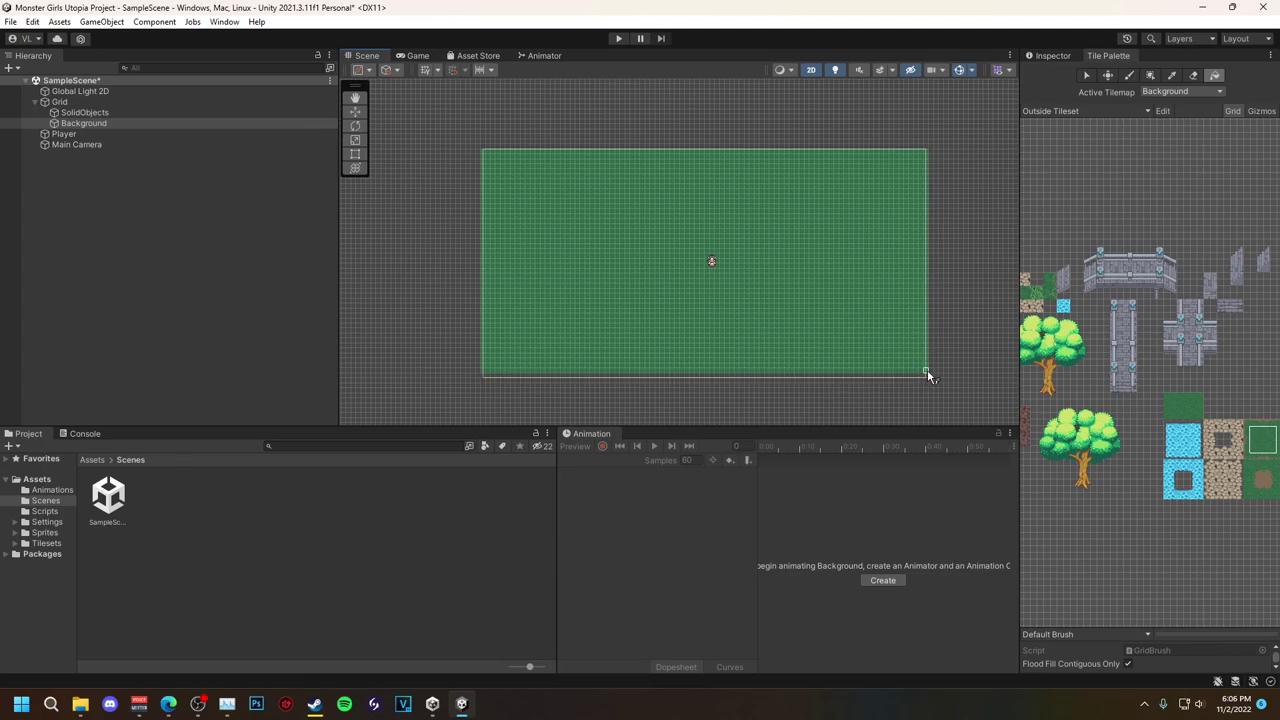
pyautogui.moveTo(927, 374); pyautogui.dragTo(927, 380)
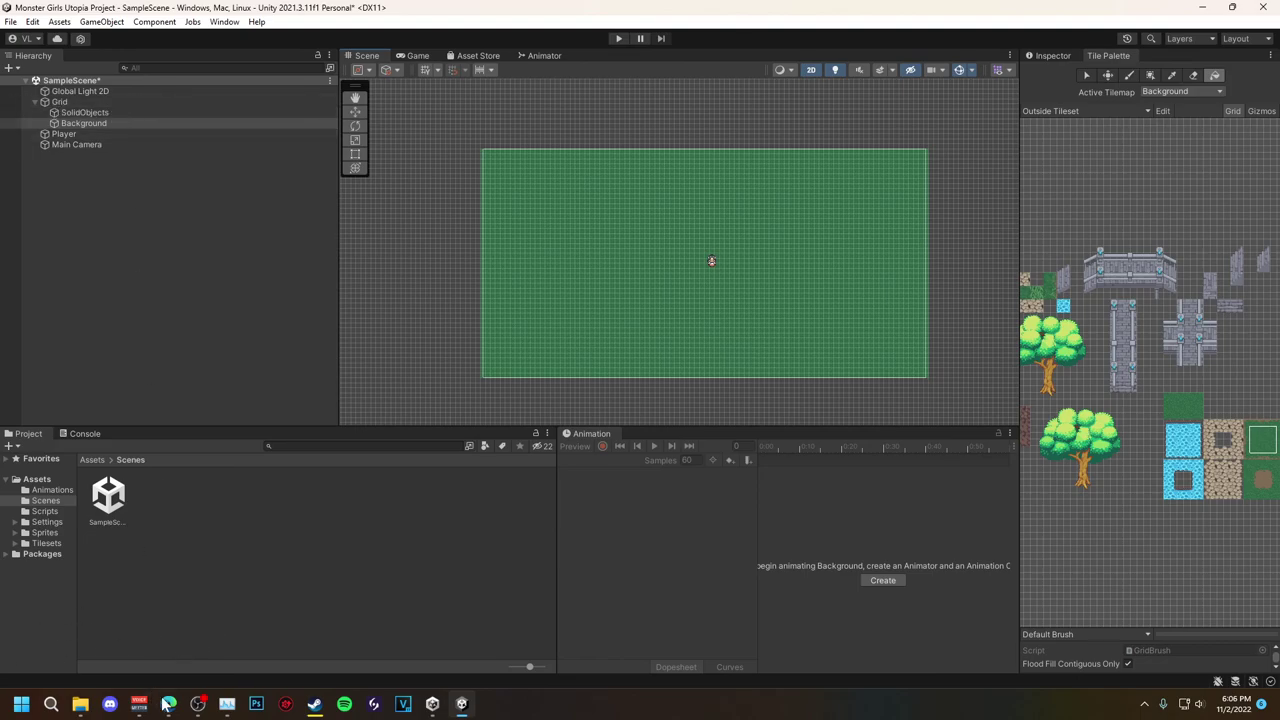
pyautogui.moveTo(168, 704)
pyautogui.click(240, 640)
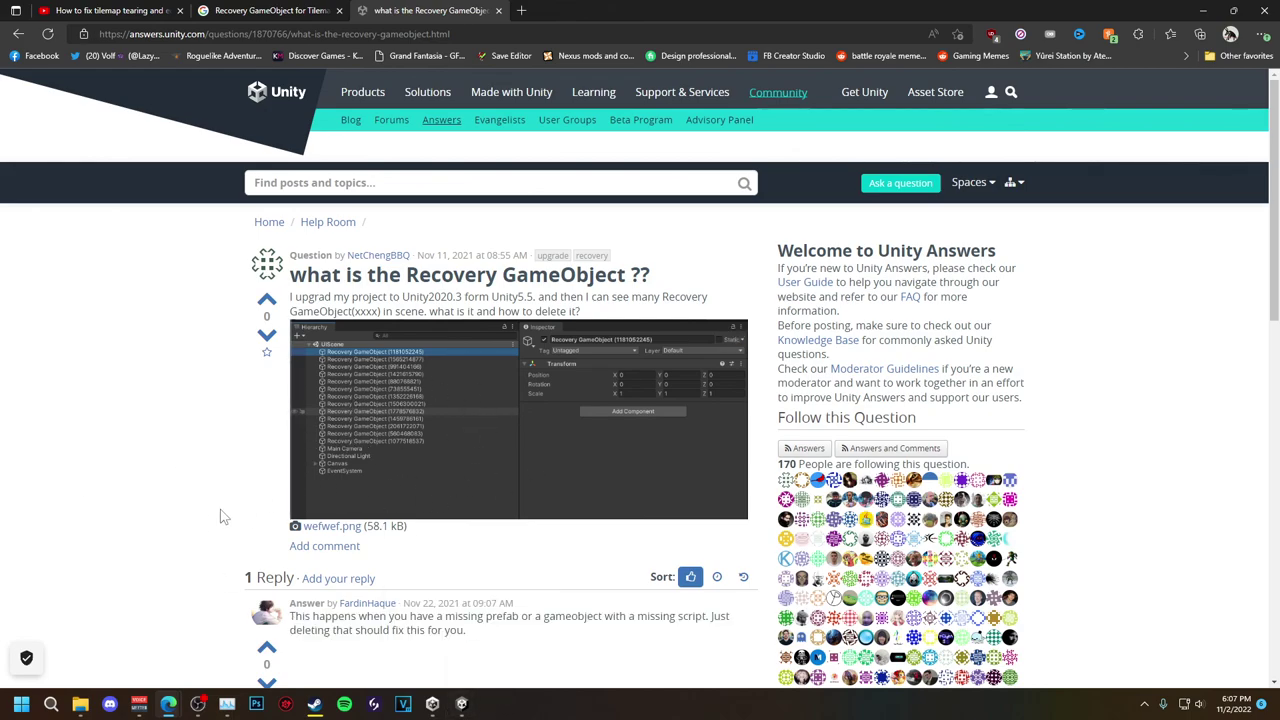
pyautogui.moveTo(518, 419)
pyautogui.click(461, 704)
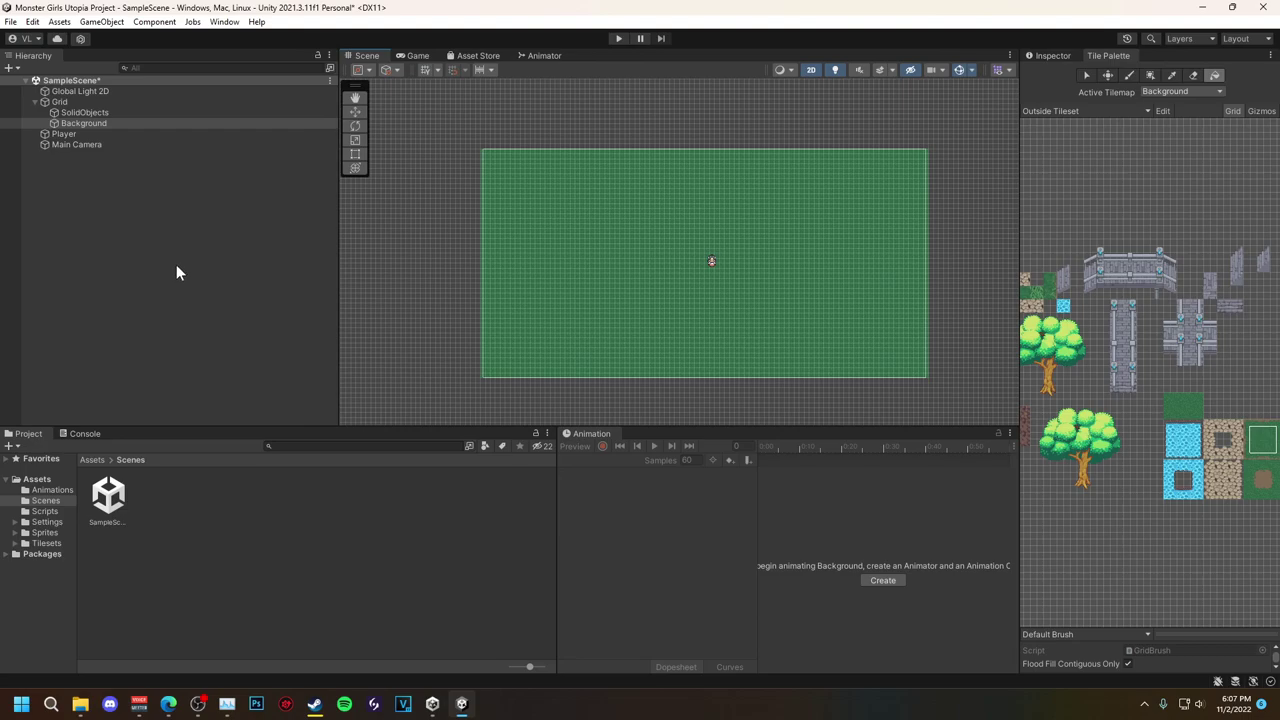
# Box-fill green grass beyond the camera frame's left, bottom, top and right edges
pyautogui.click(1072, 58)
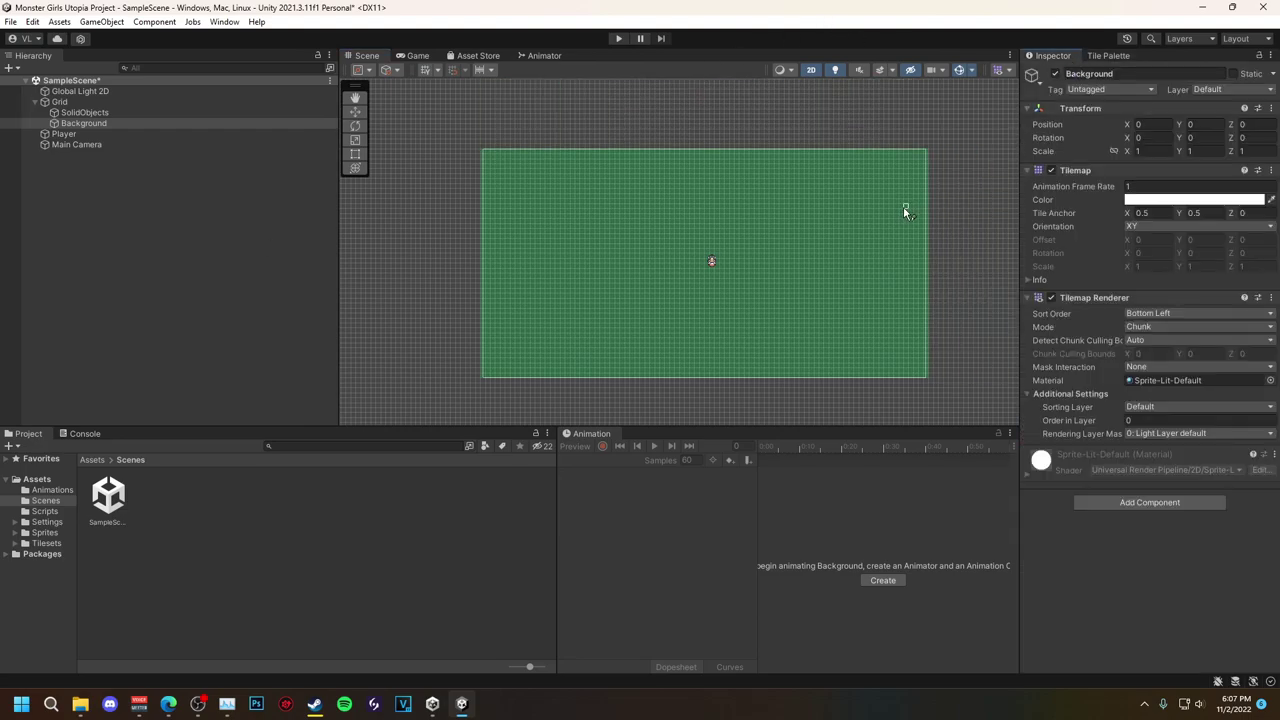
pyautogui.moveTo(695, 281); pyautogui.dragTo(426, 424)
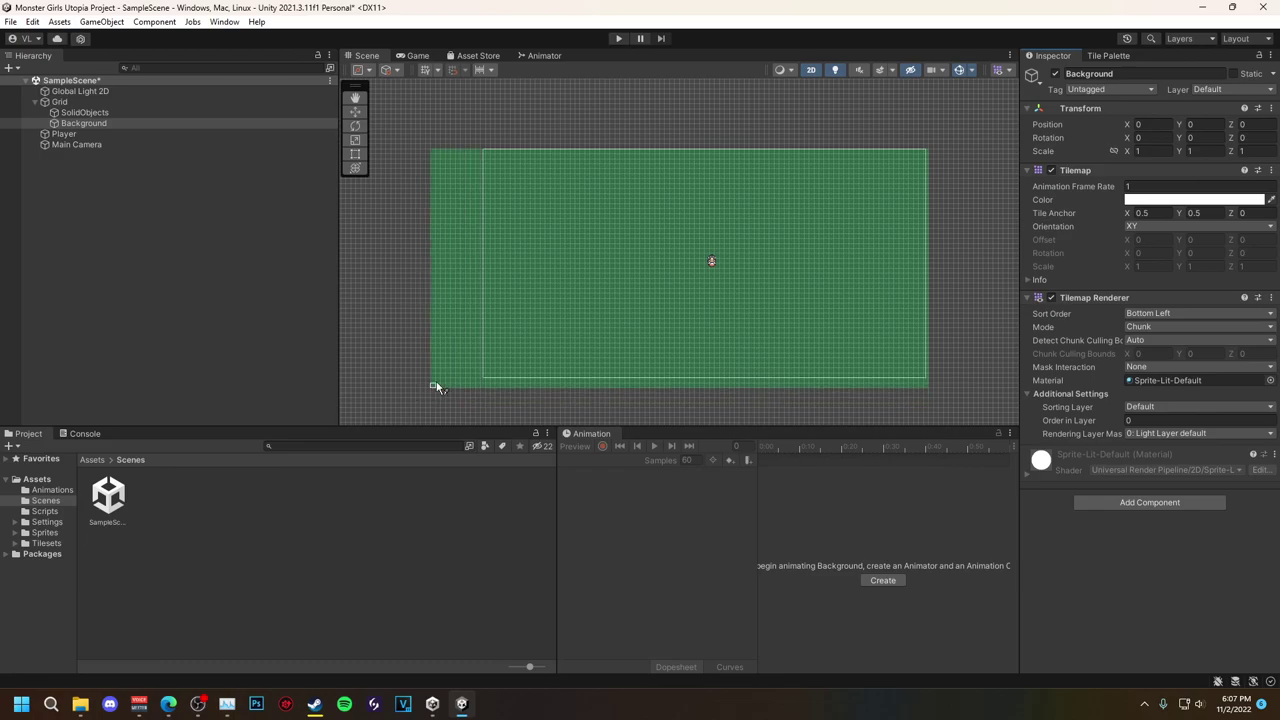
pyautogui.moveTo(426, 424)
pyautogui.mouseDown()
pyautogui.moveTo(455, 397)
pyautogui.moveTo(973, 290)
pyautogui.moveTo(951, 300)
pyautogui.moveTo(920, 191)
pyautogui.moveTo(948, 124)
pyautogui.mouseUp()
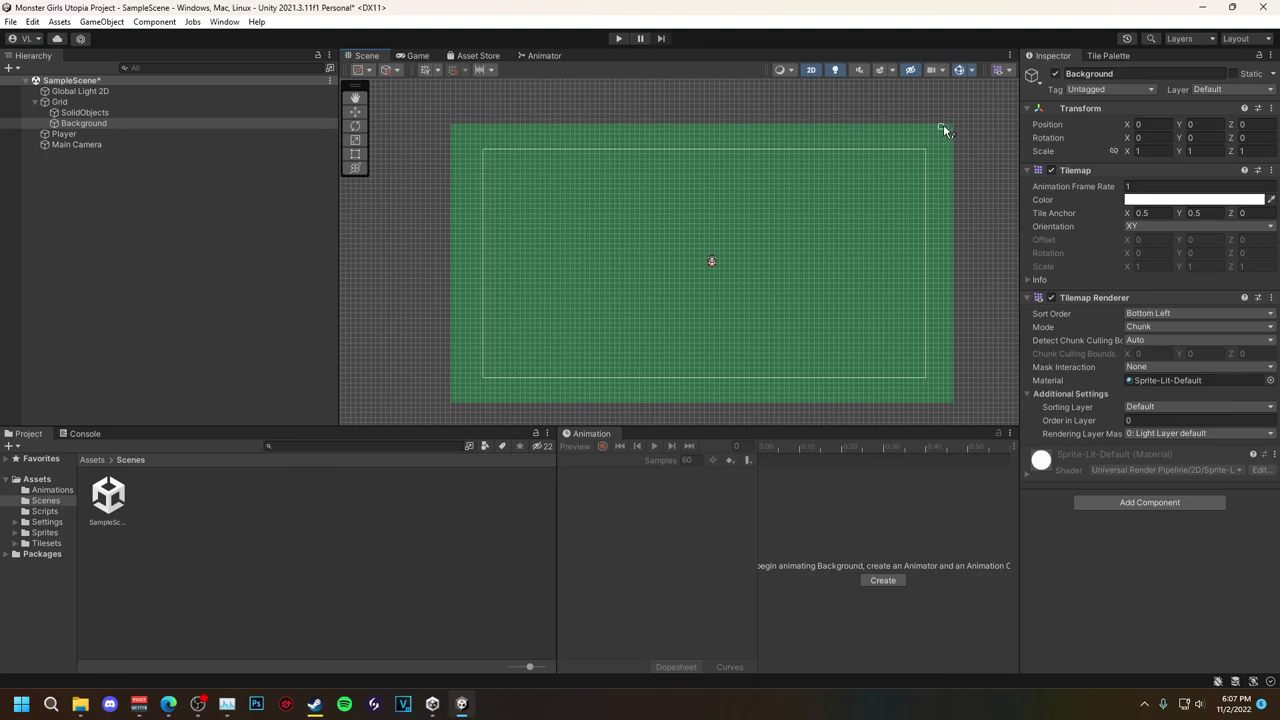
pyautogui.moveTo(945, 121)
pyautogui.mouseDown()
pyautogui.moveTo(358, 200)
pyautogui.moveTo(155, 242)
pyautogui.mouseUp()
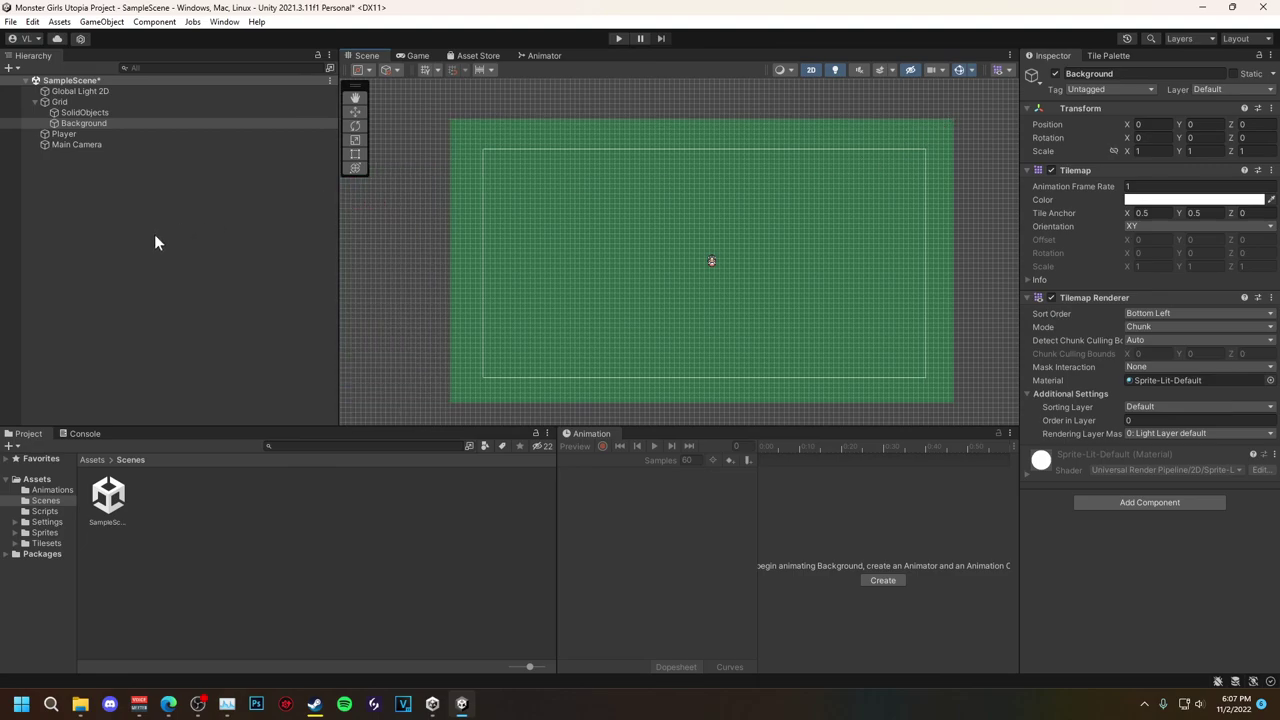